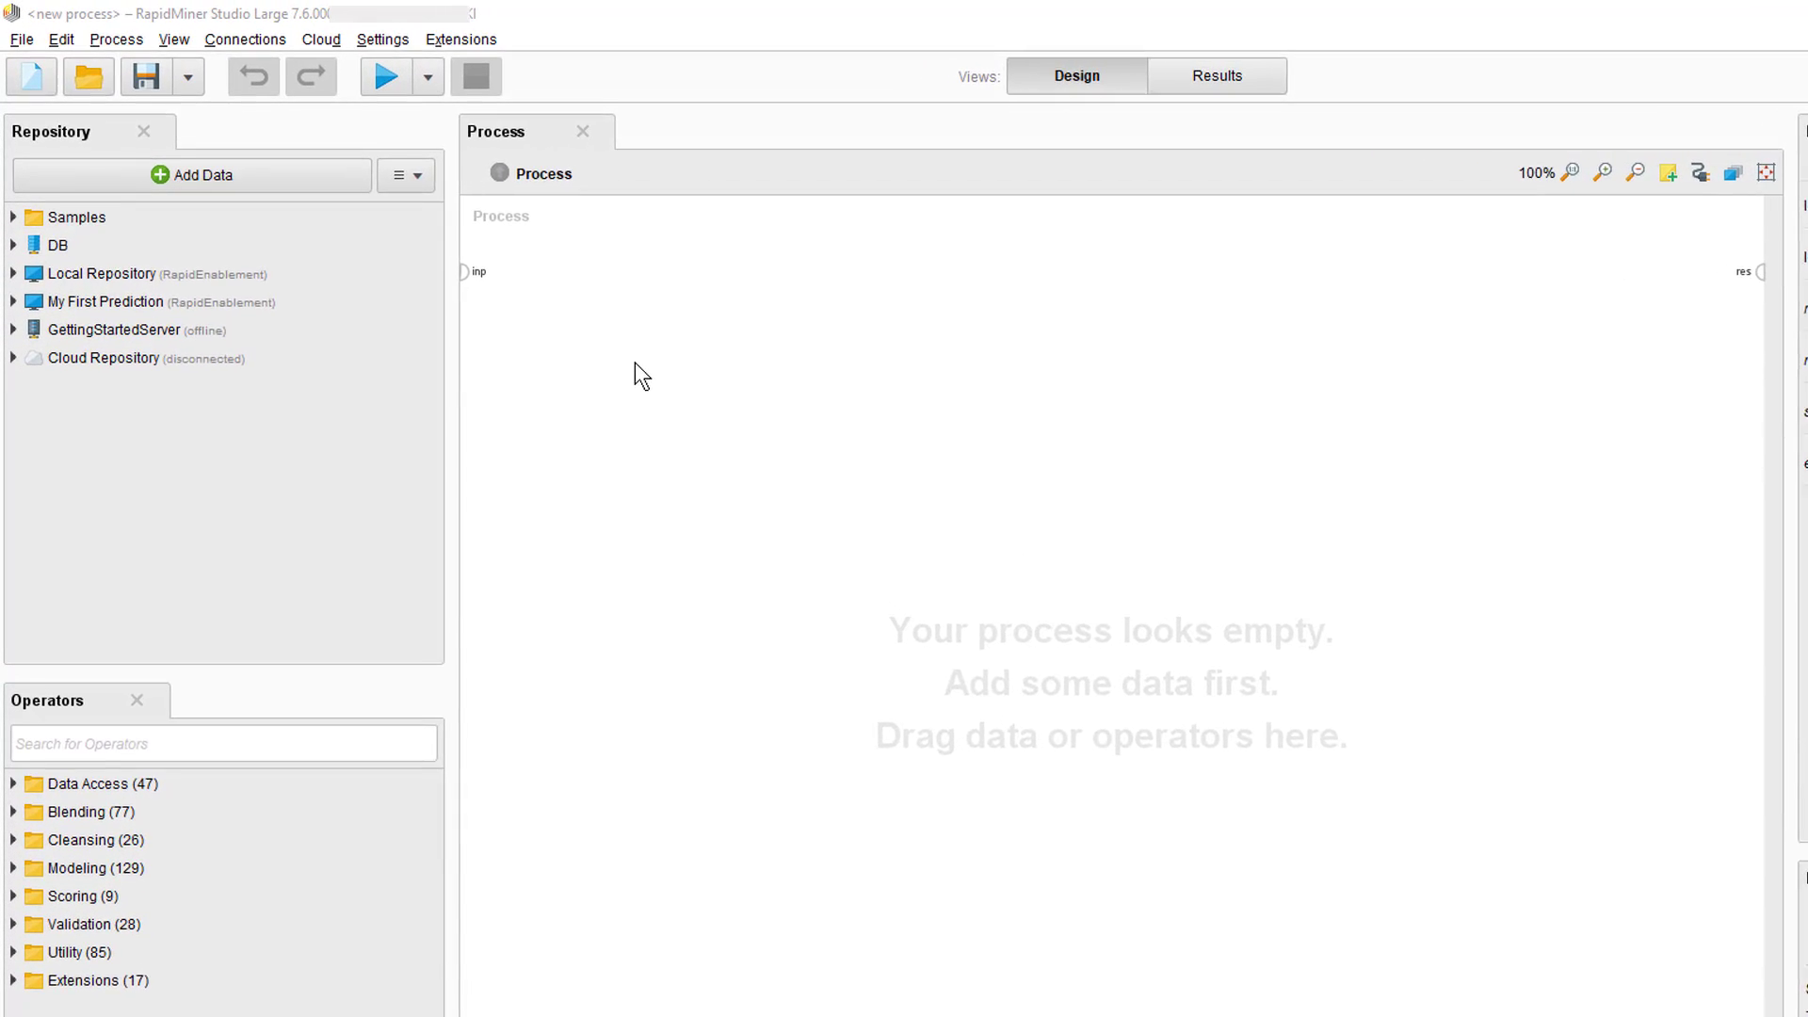
Copy '02-build decision tree' and paste it into the Processes folder as a new copy
{"action": "left_click", "coordinate": [15, 306]}
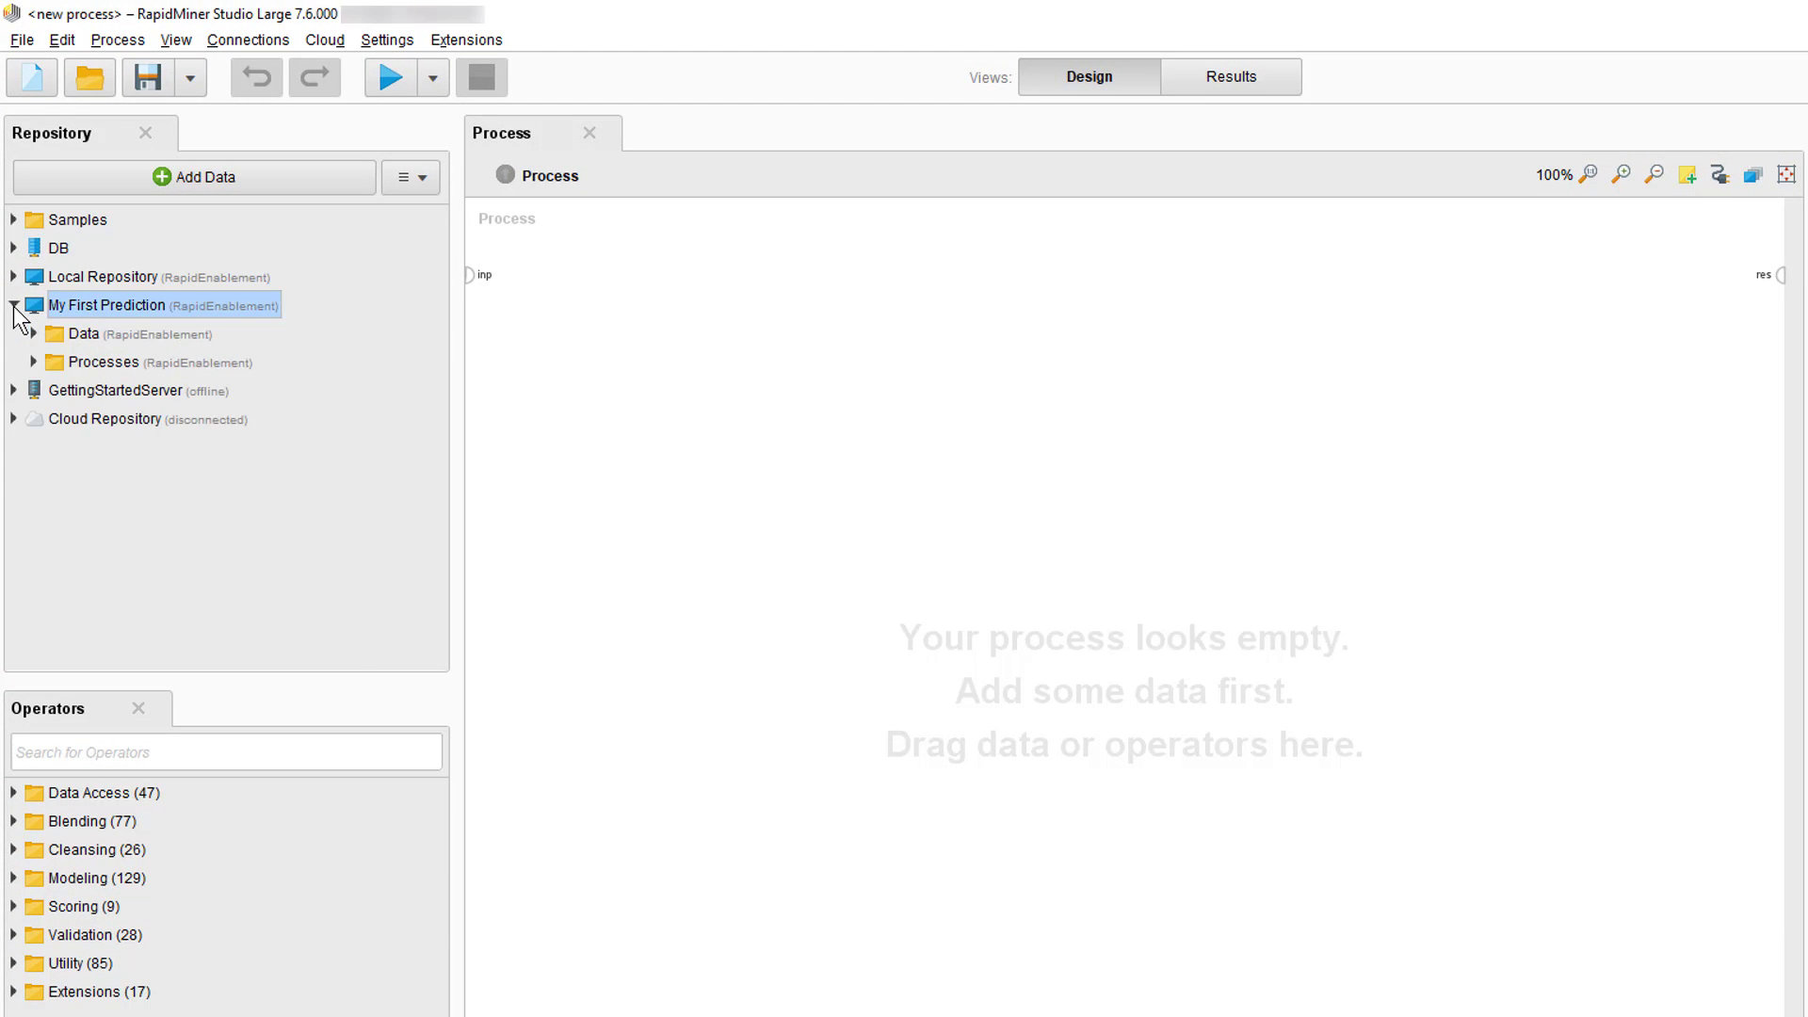
{"action": "left_click", "coordinate": [36, 363]}
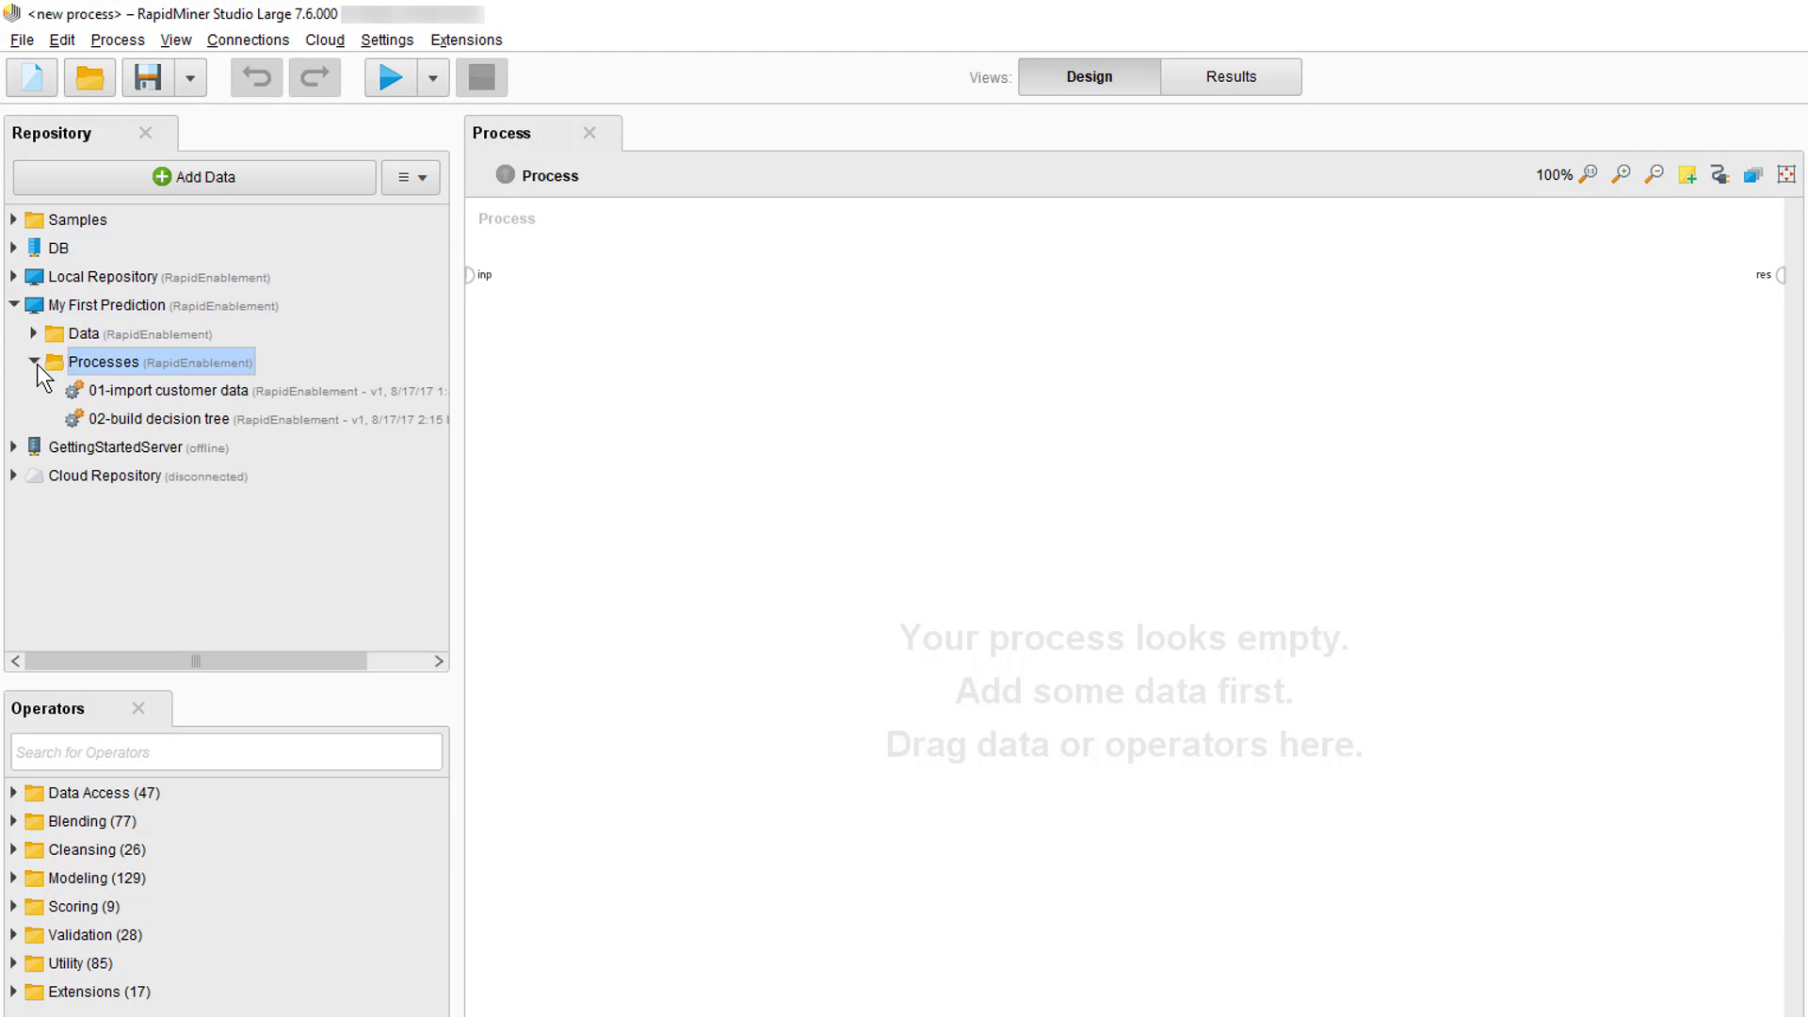
{"action": "left_click", "coordinate": [114, 423]}
{"action": "right_click", "coordinate": [117, 428]}
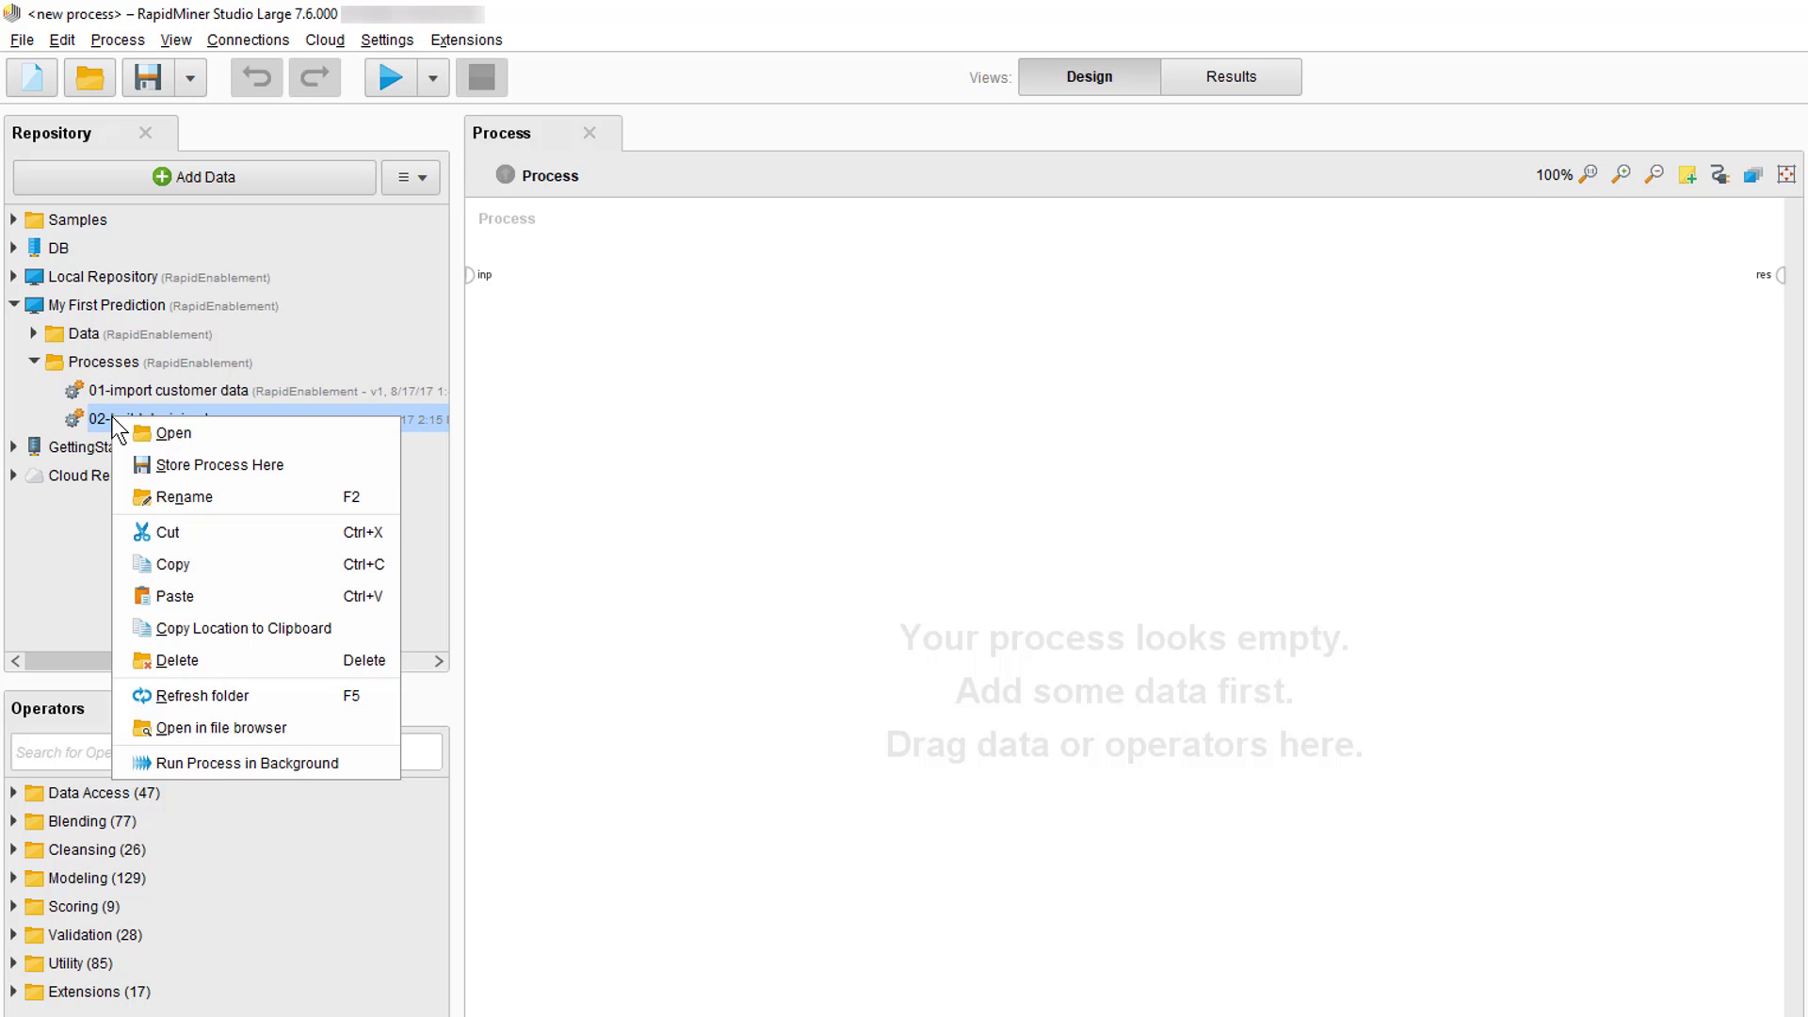
{"action": "left_click", "coordinate": [196, 564]}
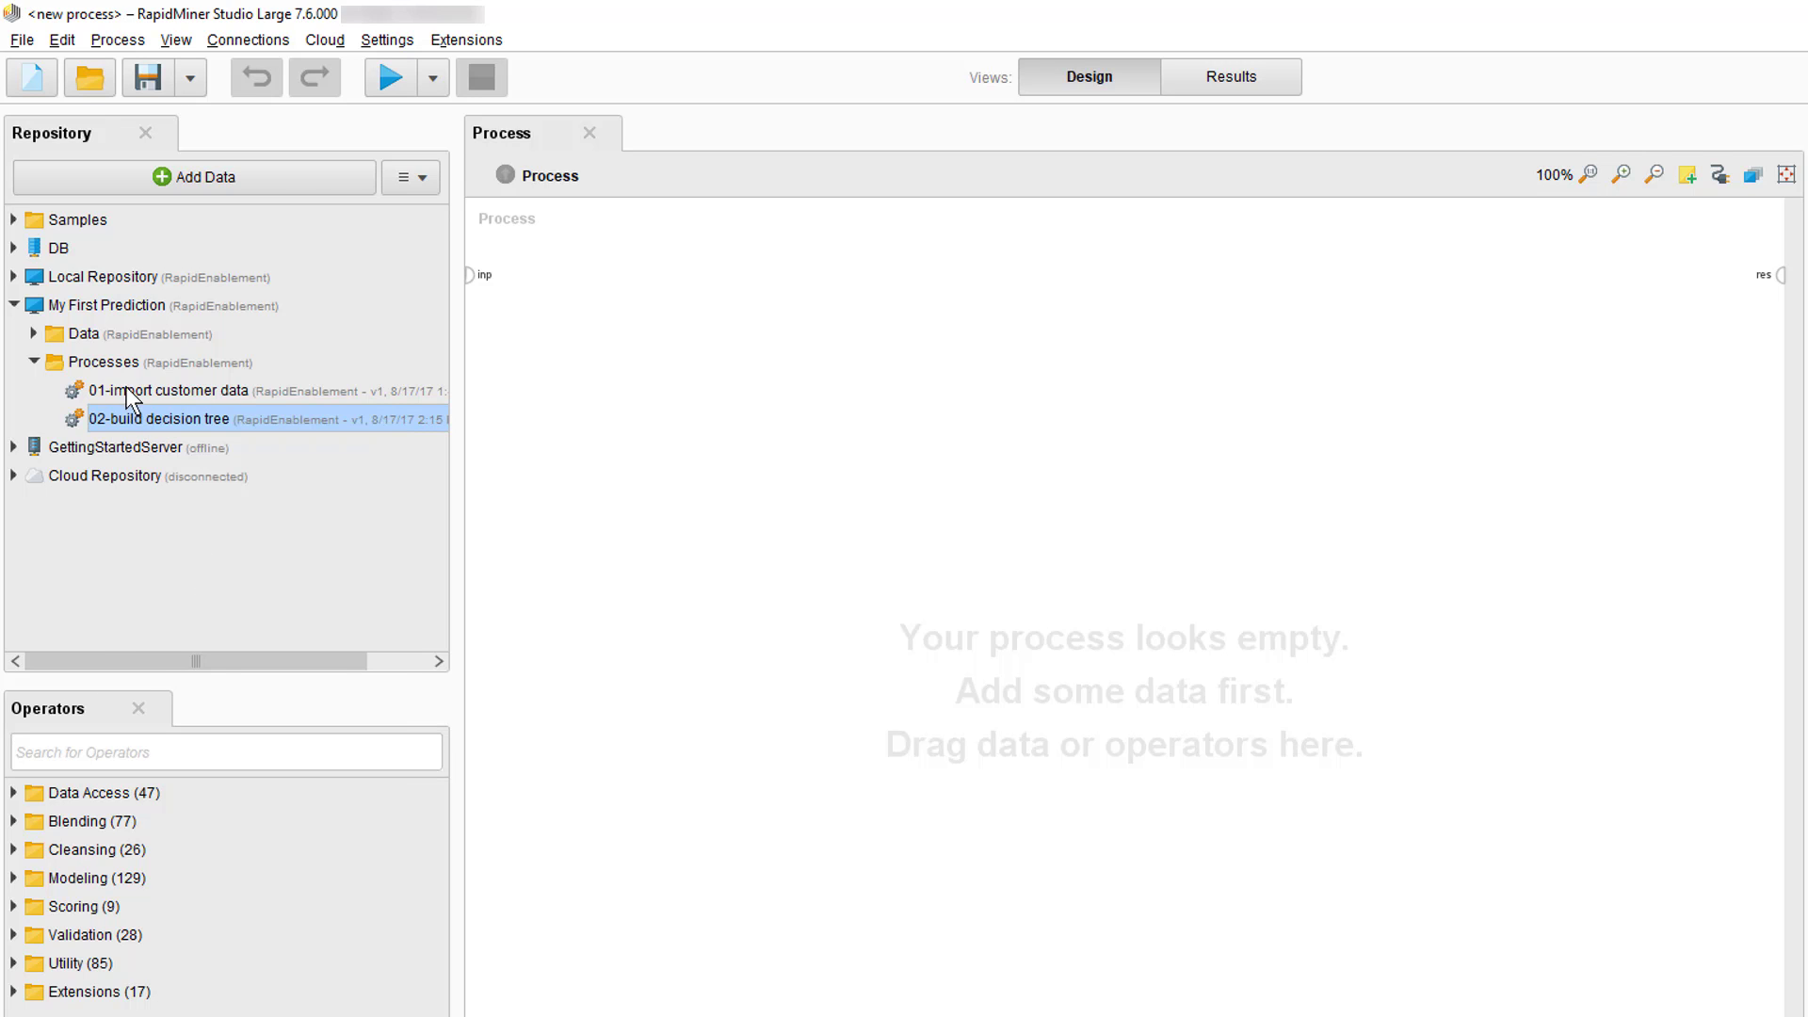
{"action": "right_click", "coordinate": [111, 363]}
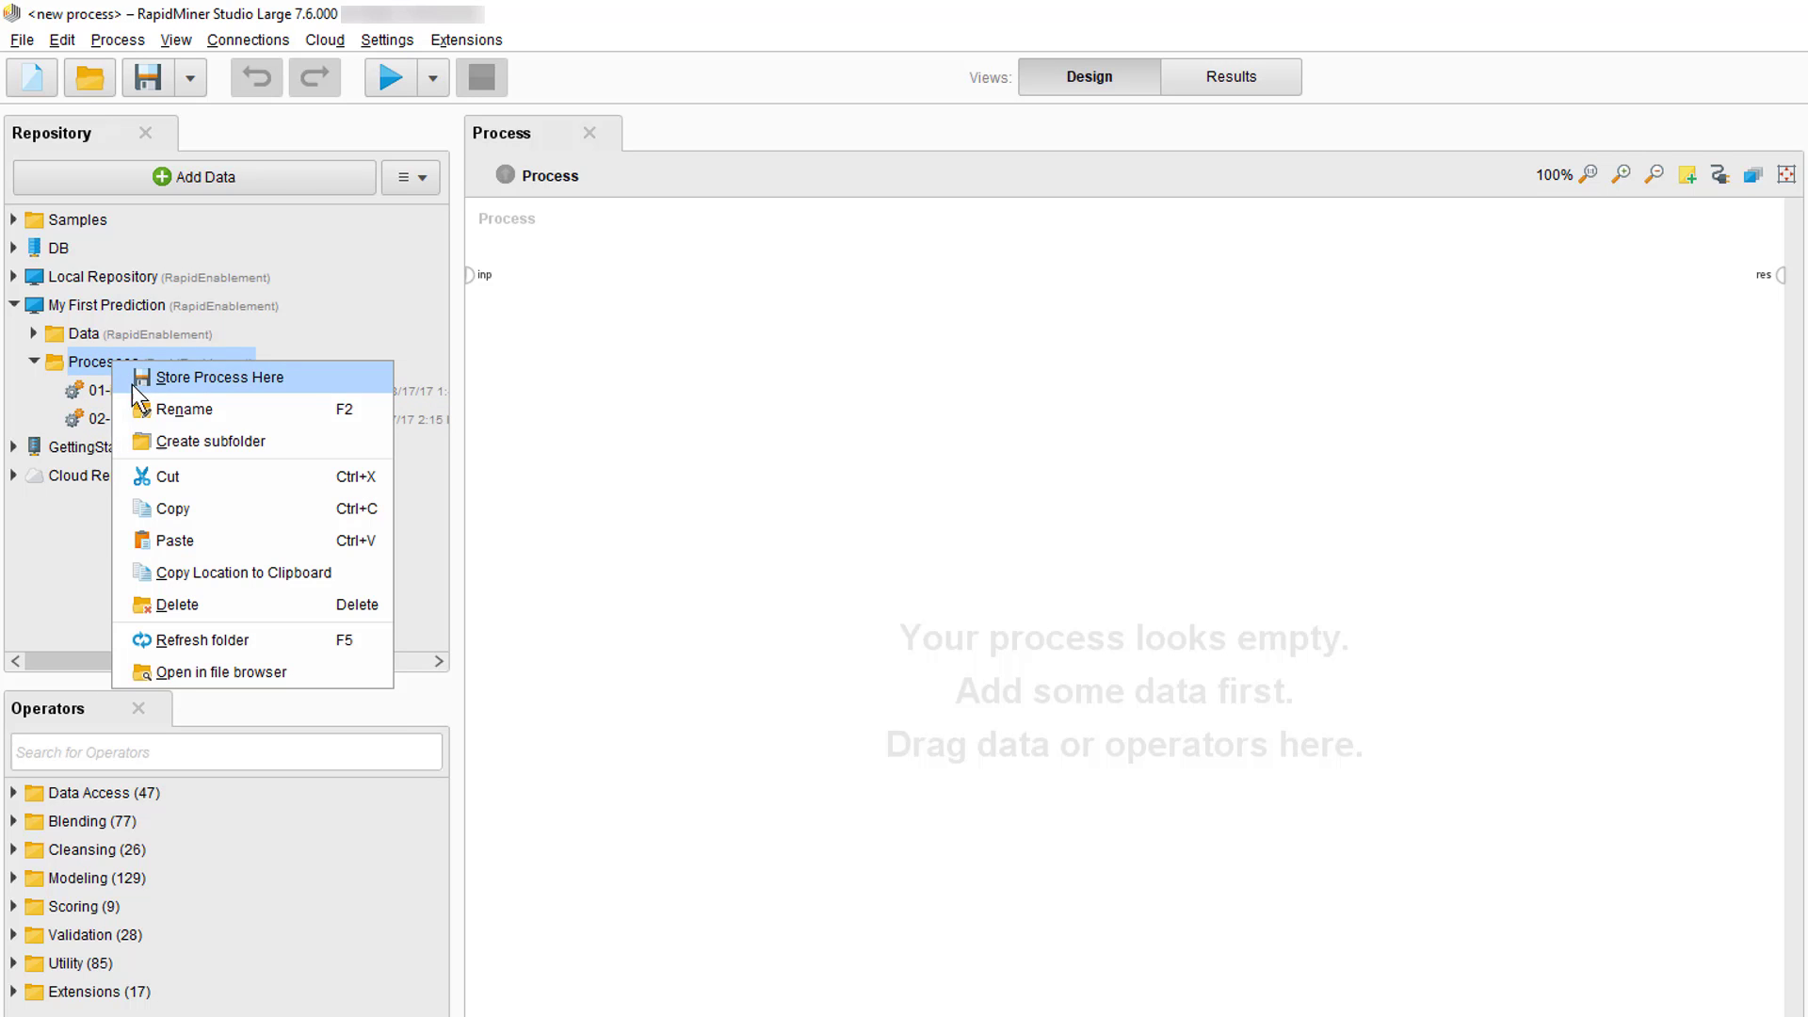
{"action": "left_click", "coordinate": [196, 542]}
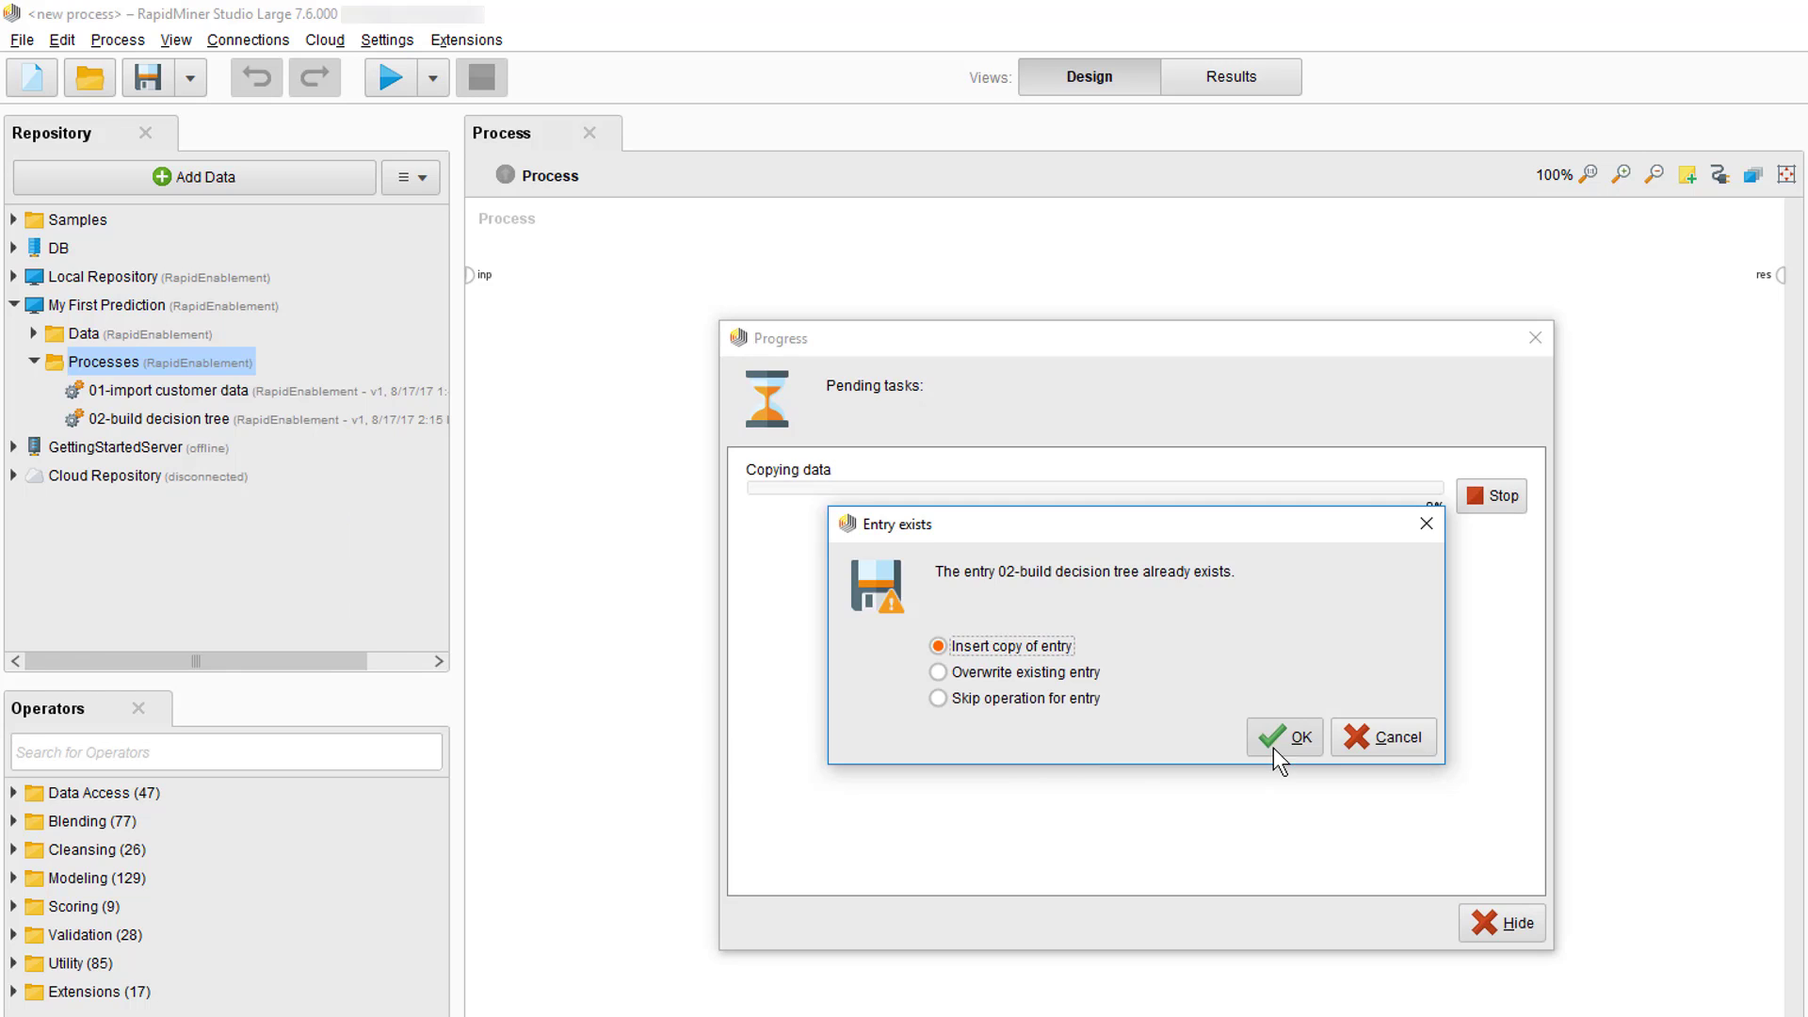
{"action": "left_click", "coordinate": [1284, 742]}
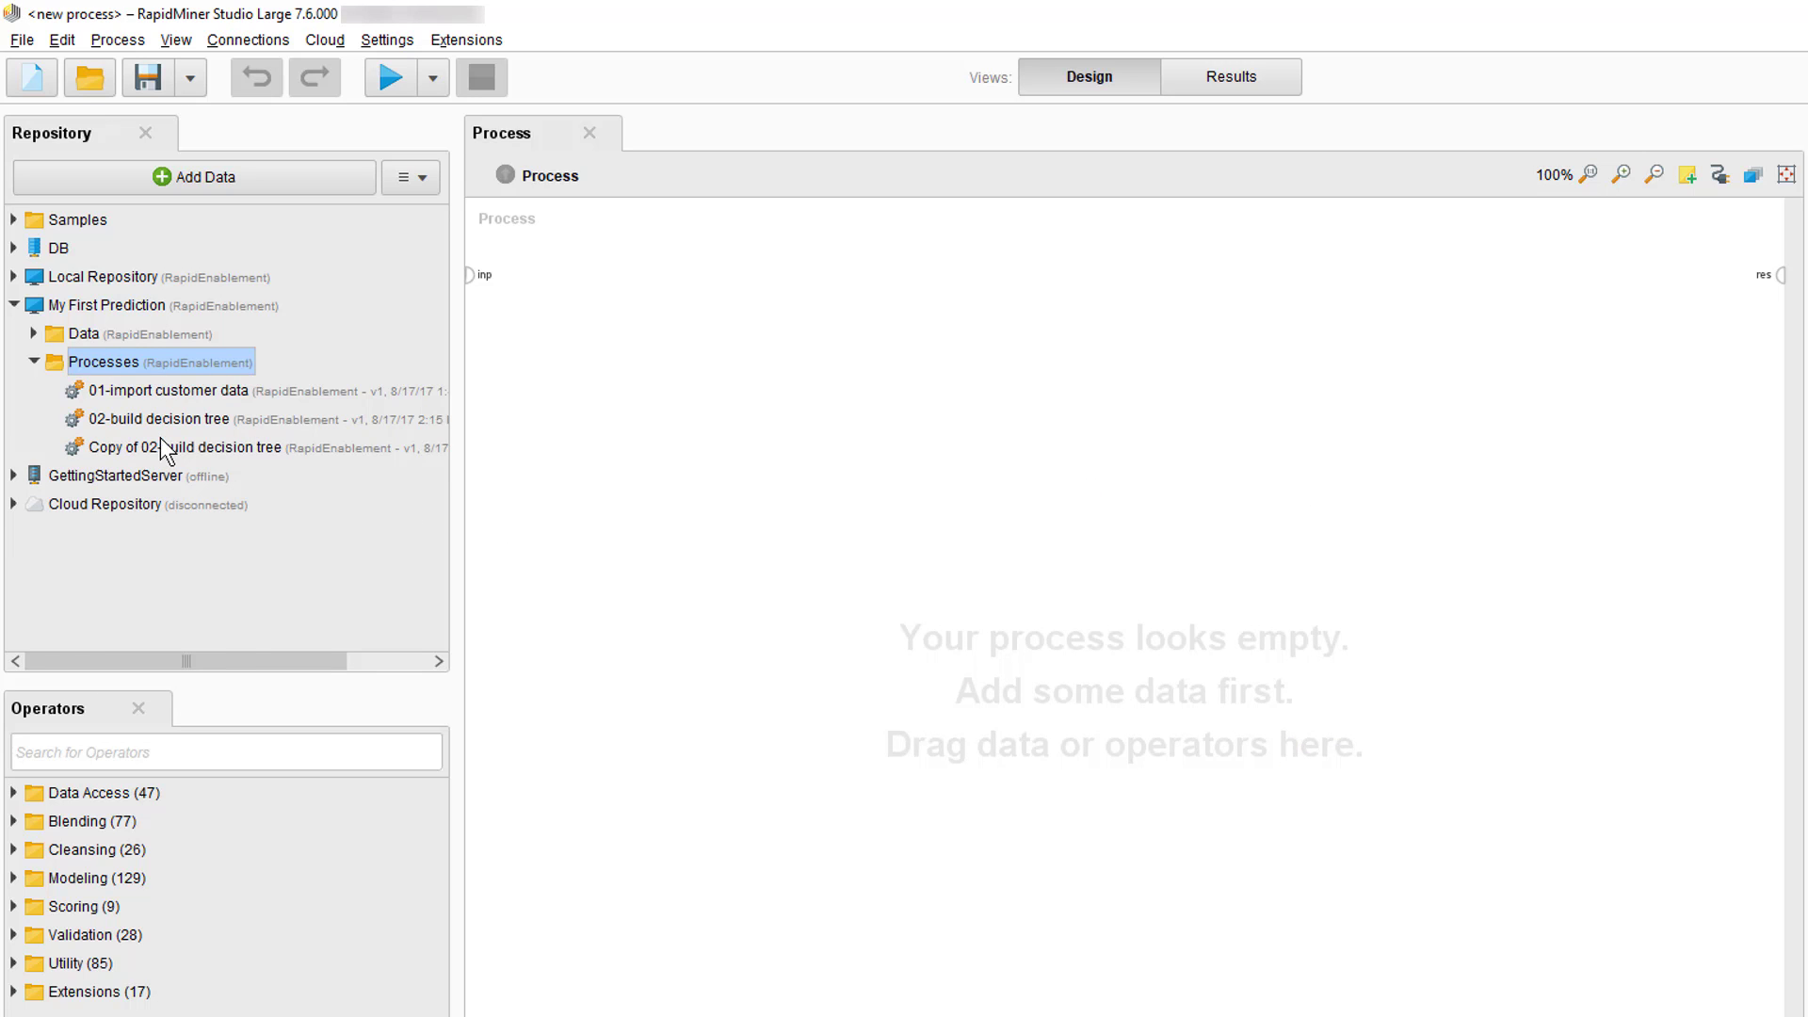
Rename the copied process to '03-apply the model'
{"action": "left_click", "coordinate": [164, 444]}
{"action": "right_click", "coordinate": [164, 443]}
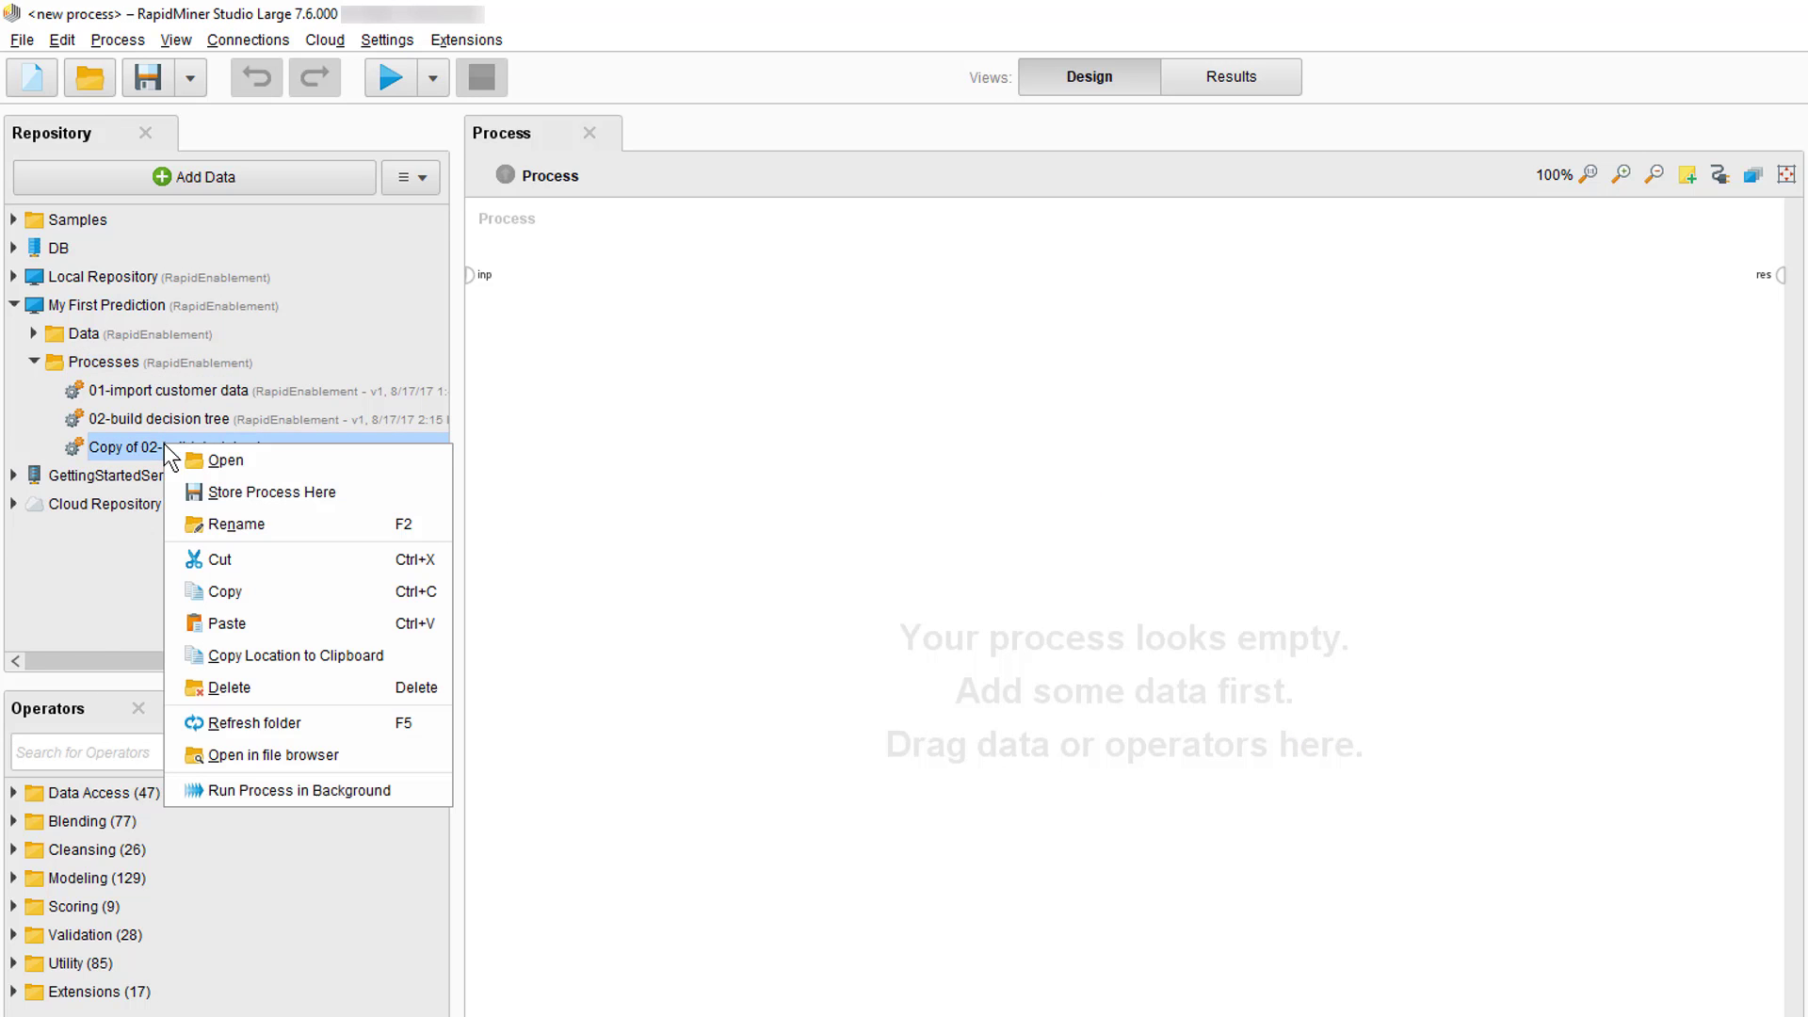
{"action": "left_click", "coordinate": [235, 524]}
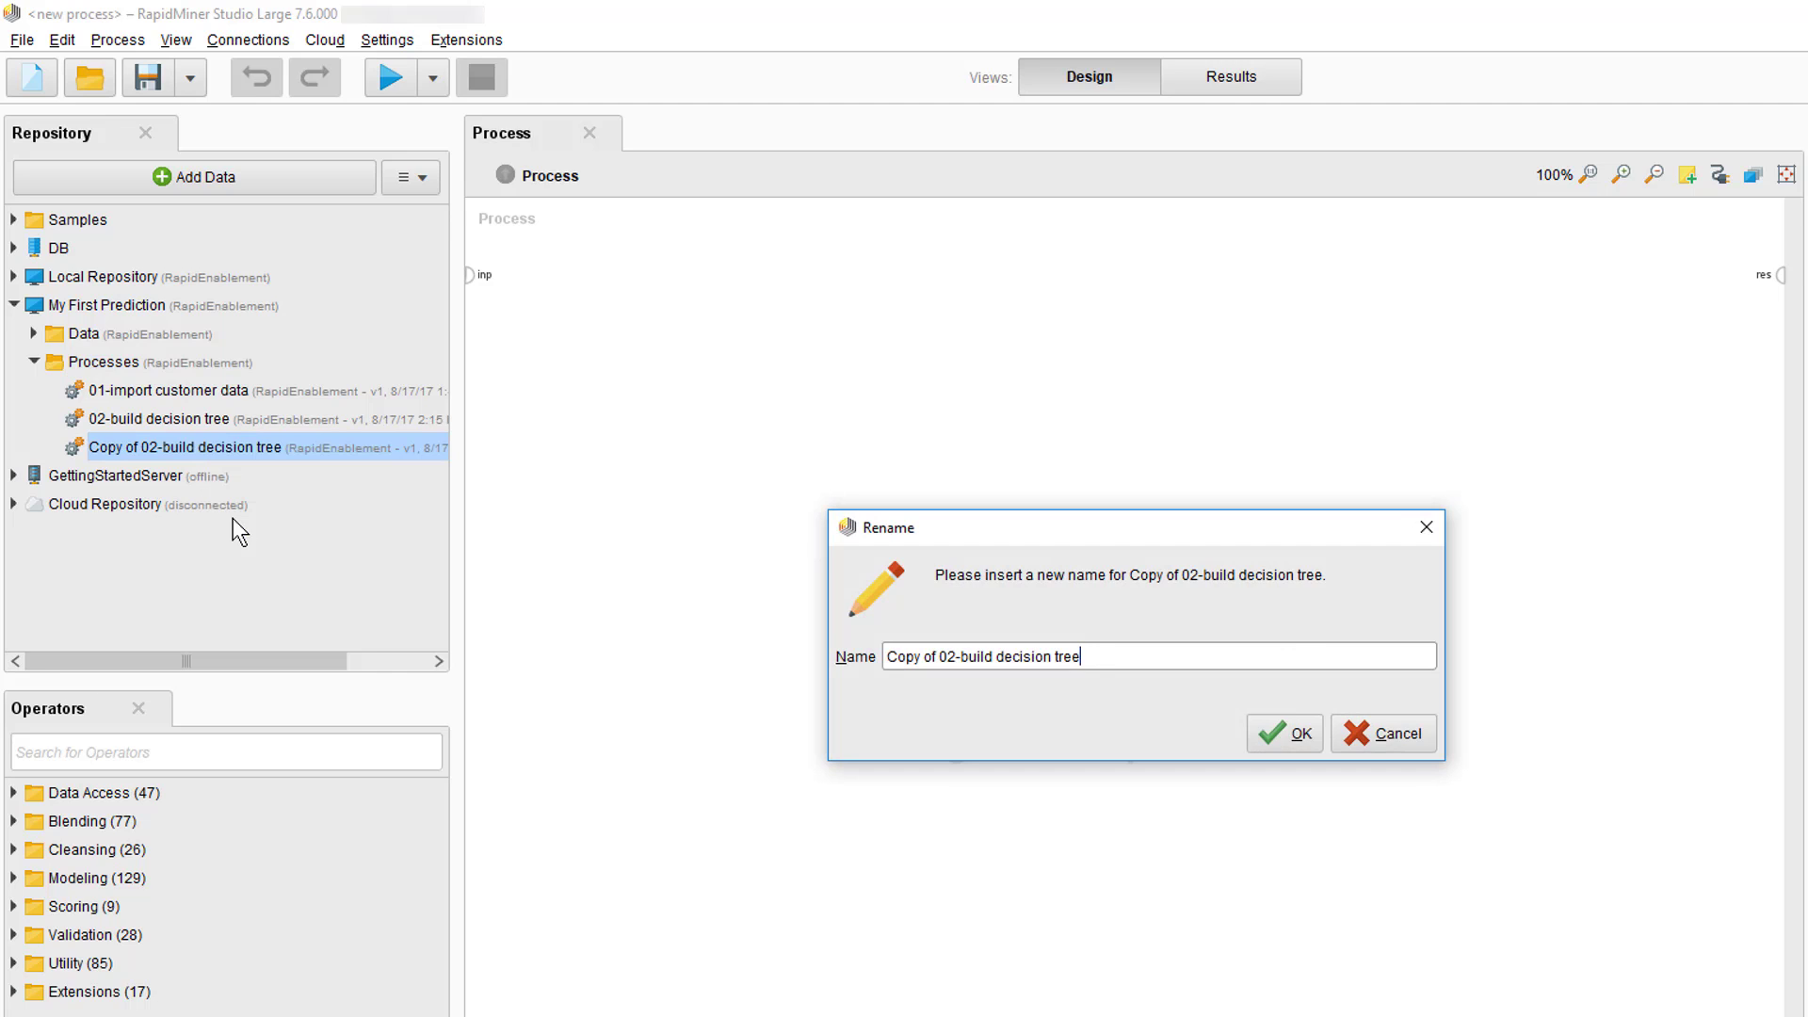
{"action": "left_click_drag", "start_coordinate": [1095, 658], "coordinate": [861, 651]}
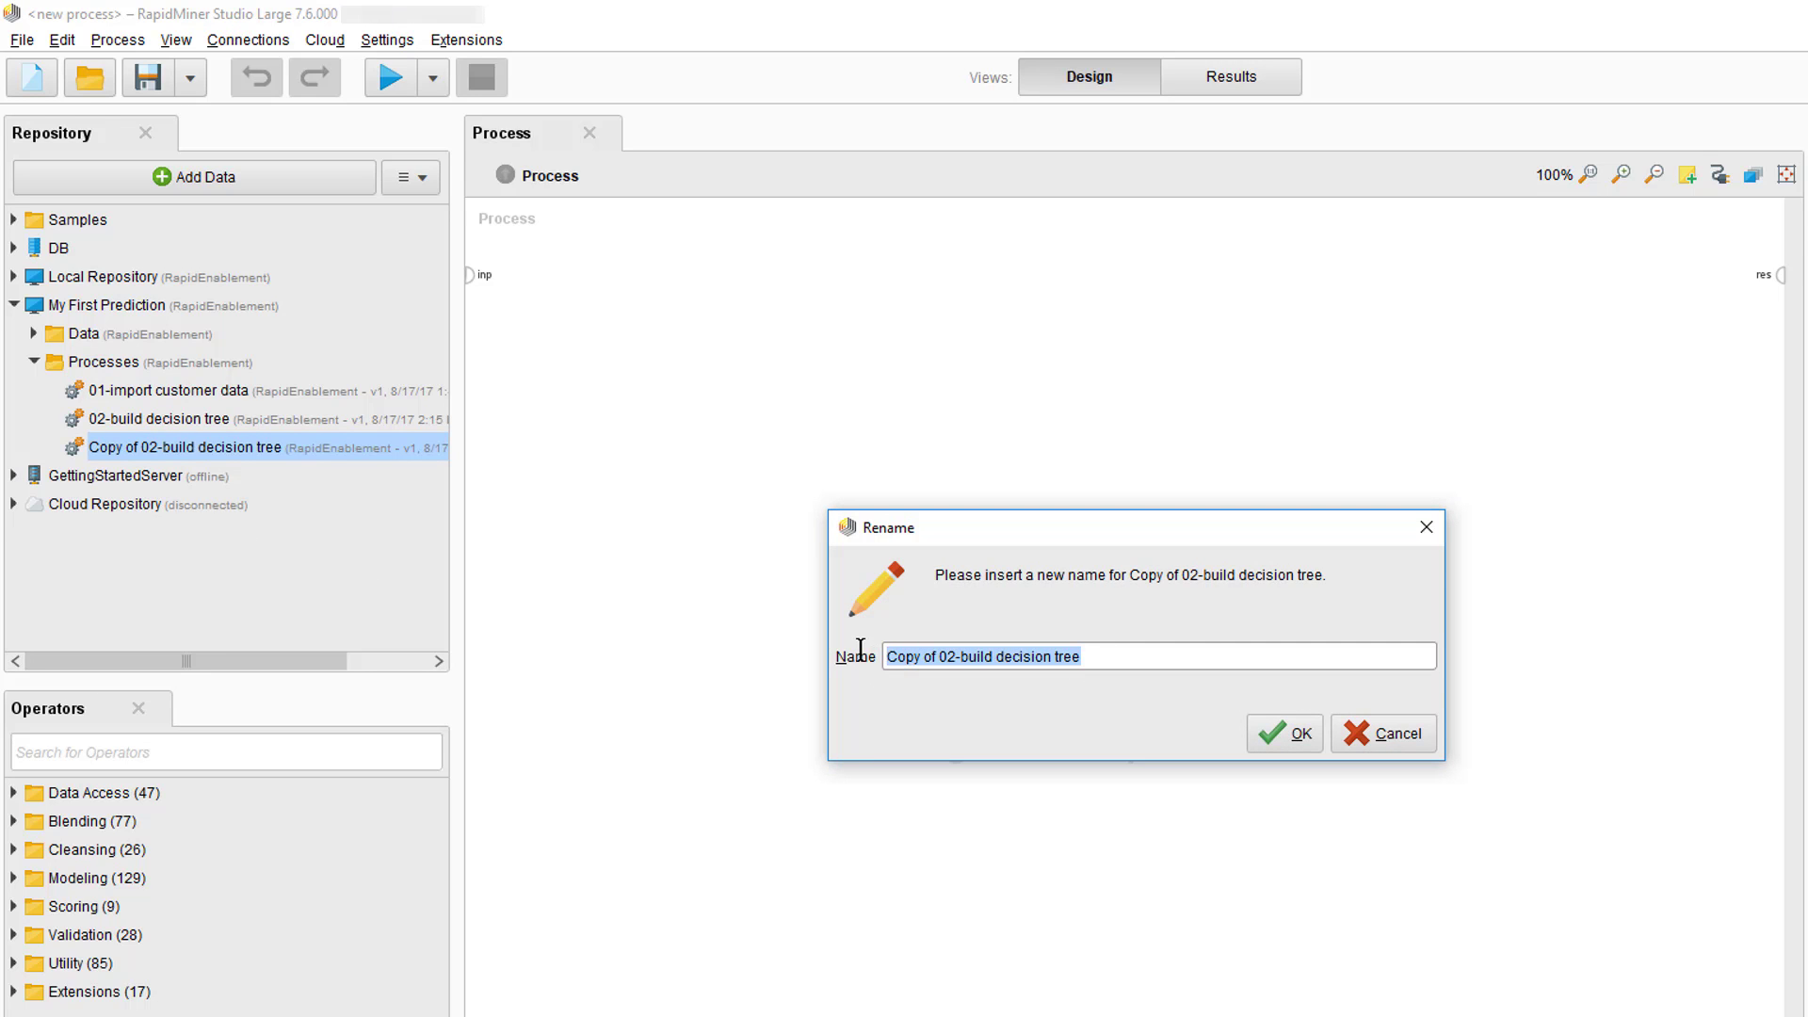
{"action": "type", "text": "03-apply the model"}
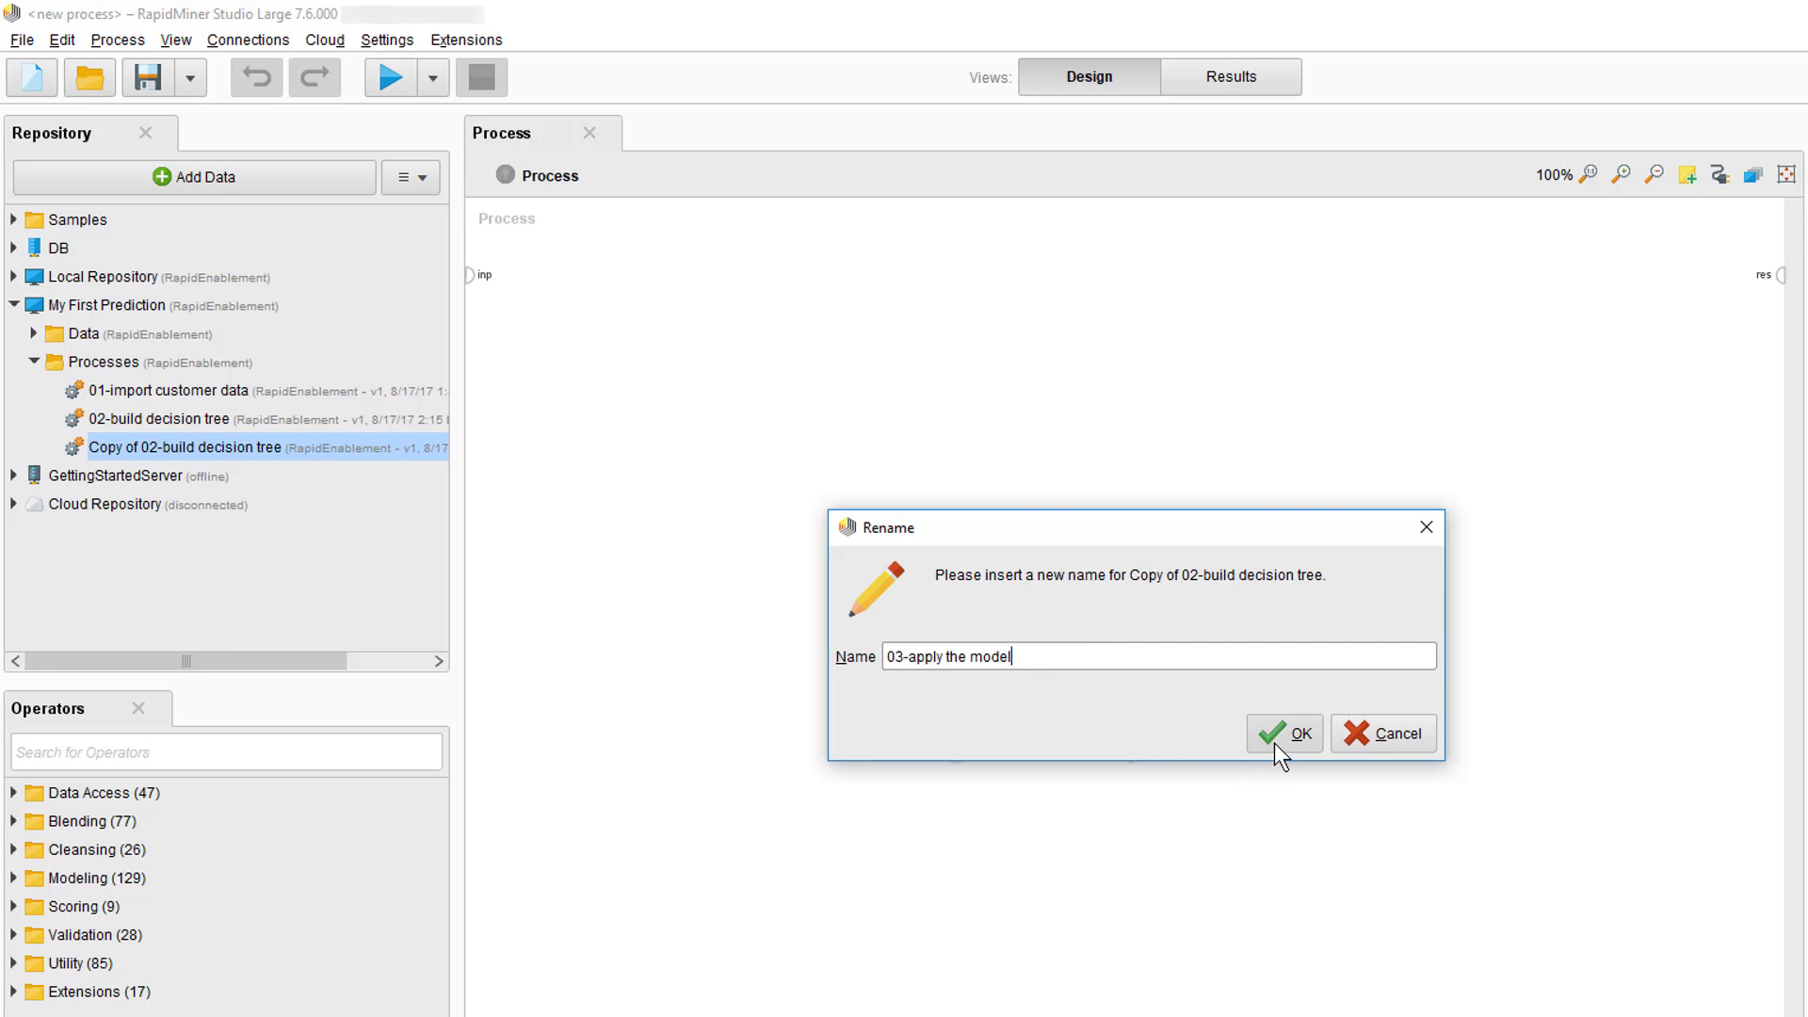
{"action": "left_click", "coordinate": [1277, 743]}
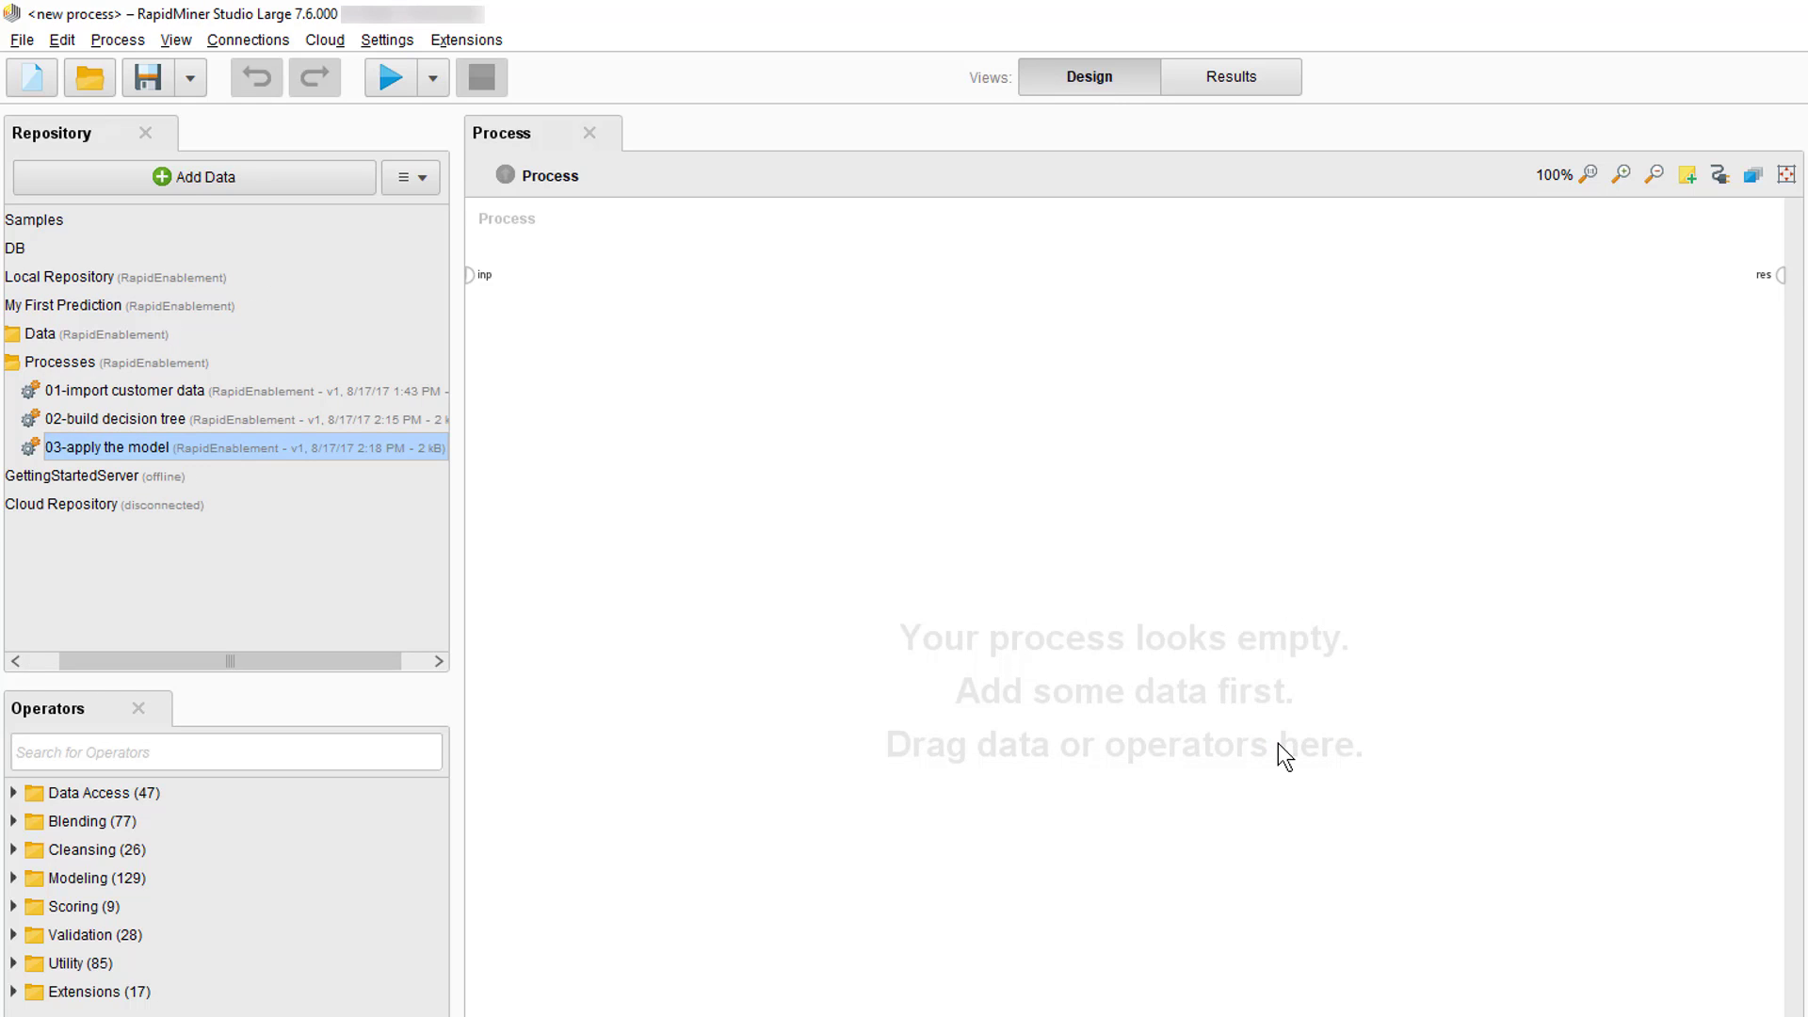
{"action": "left_click_drag", "start_coordinate": [339, 665], "coordinate": [140, 640]}
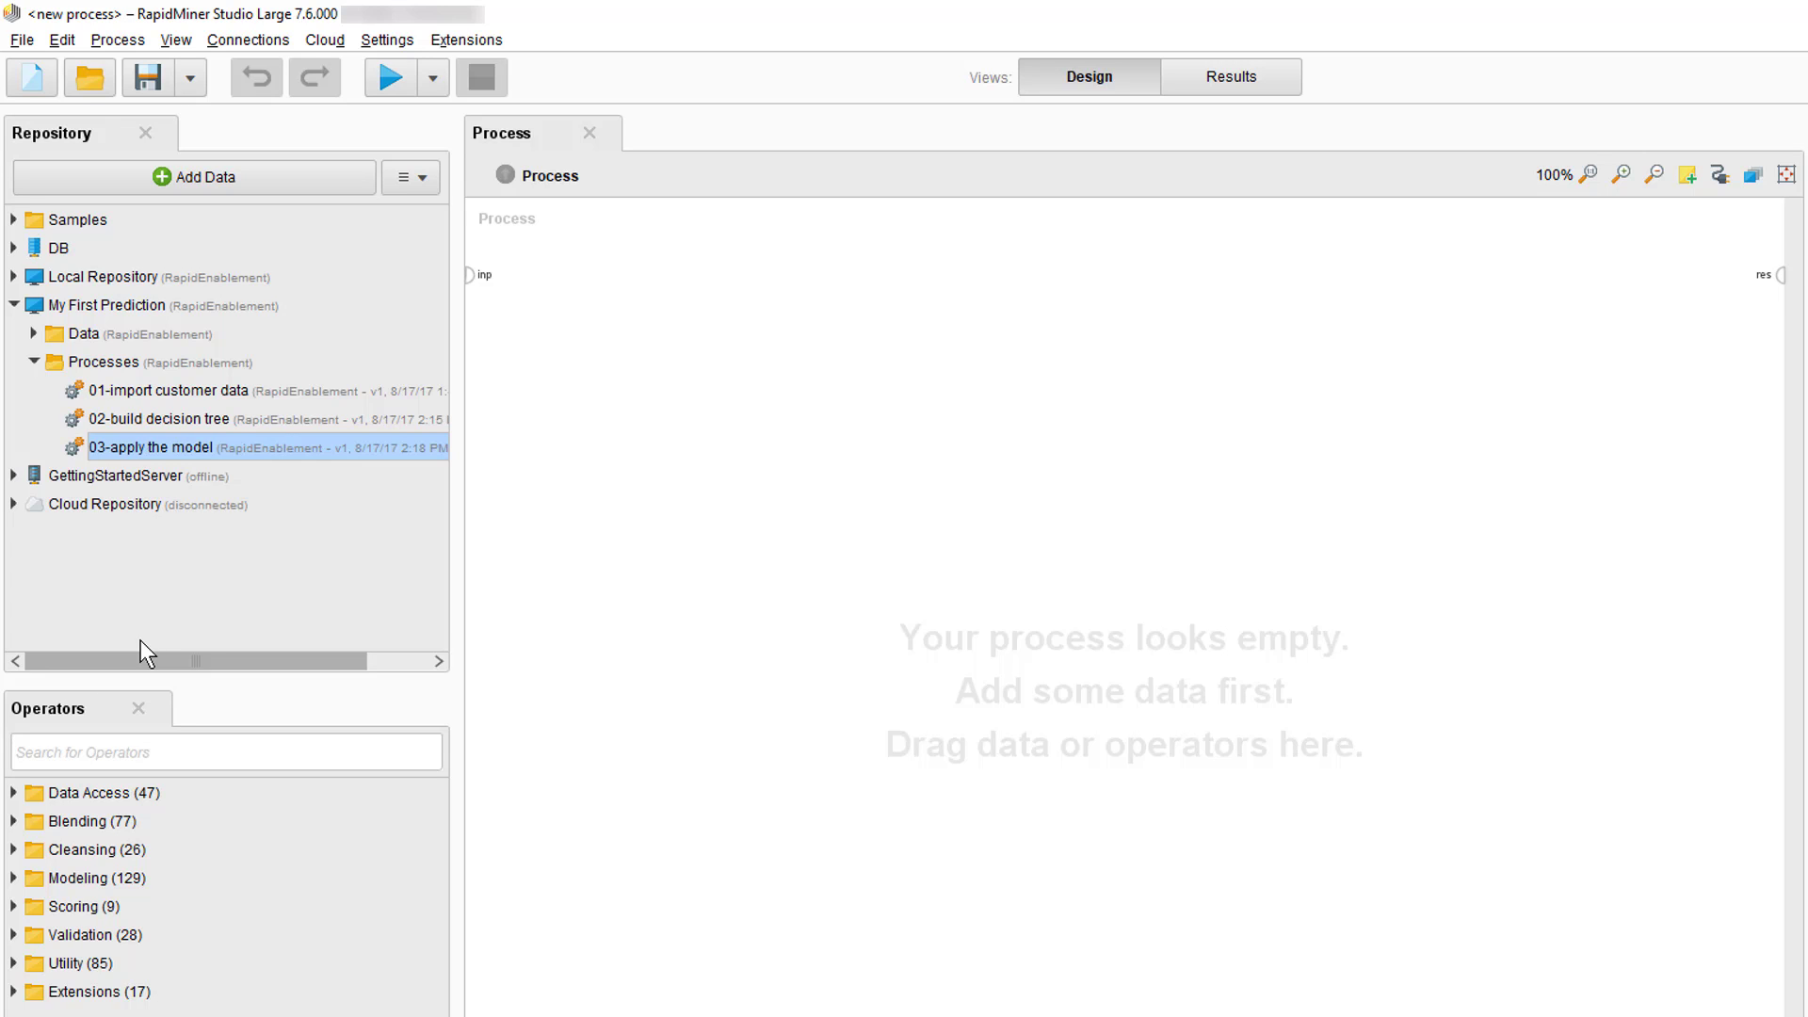
Open '03-apply the model' and pin Retrieve's output metadata to check 996 examples, 96 missing Churn
{"action": "double_click", "coordinate": [123, 446]}
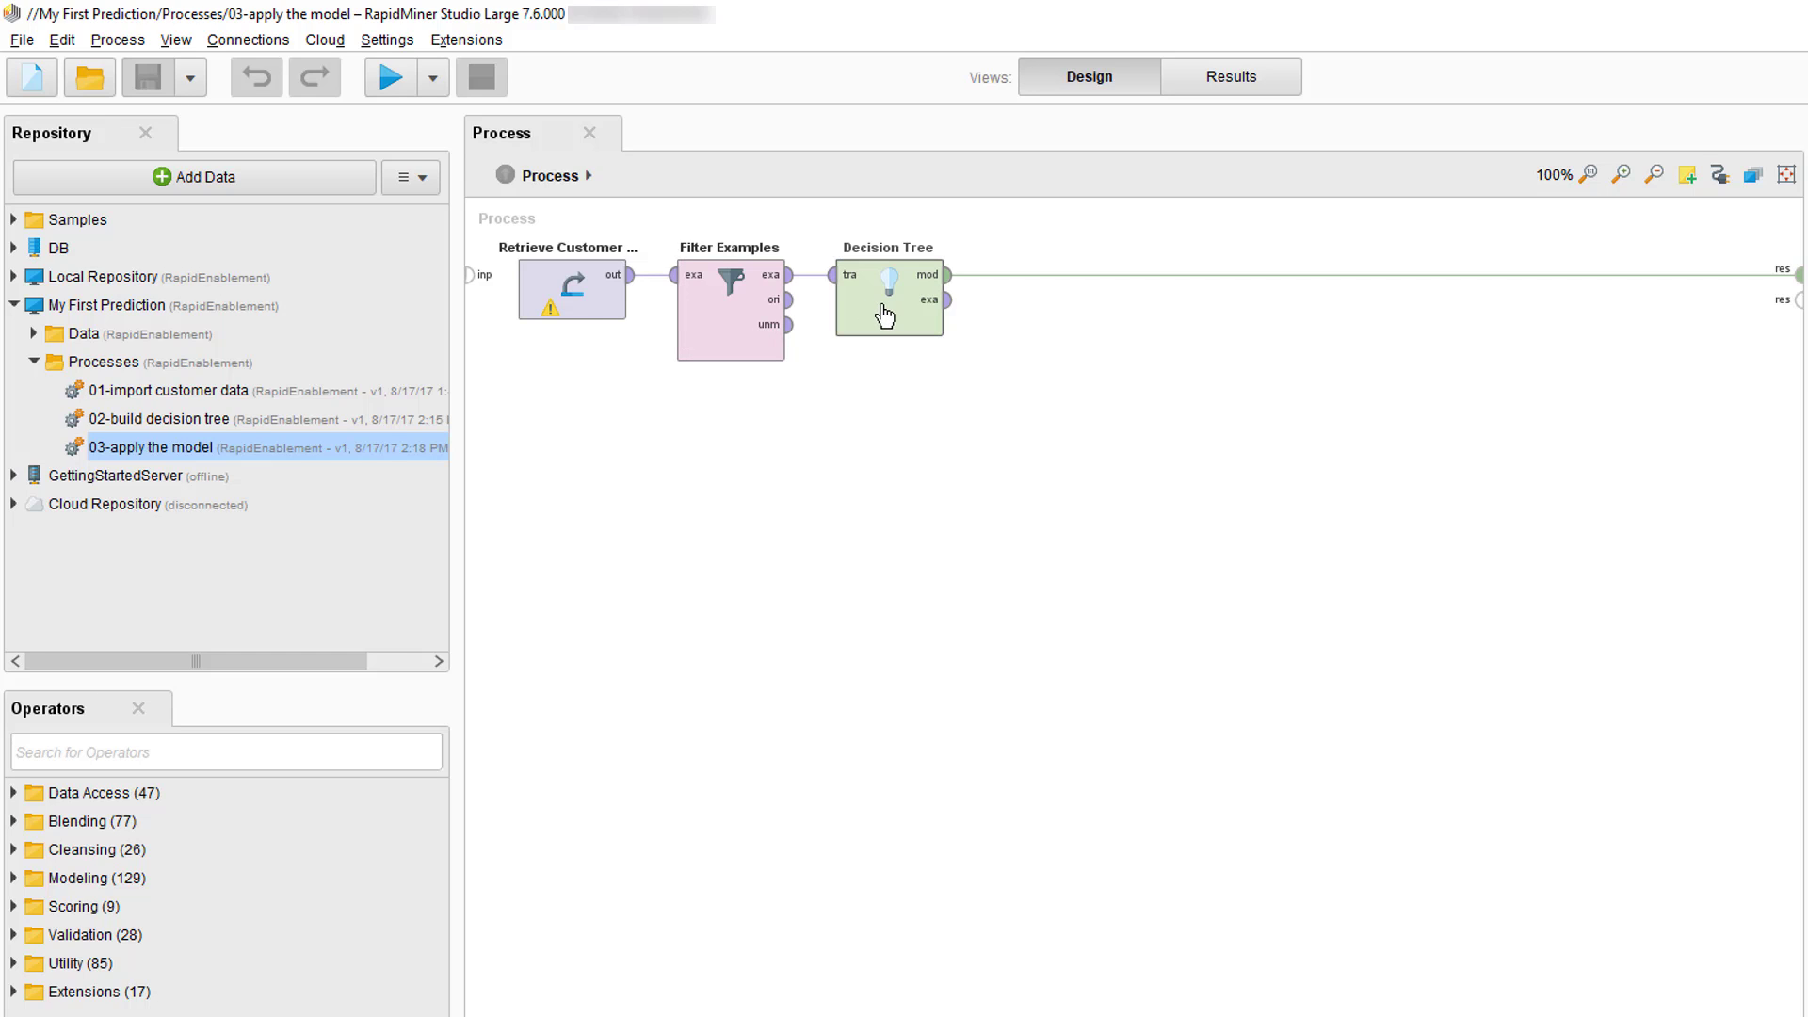
{"action": "left_click", "coordinate": [578, 298]}
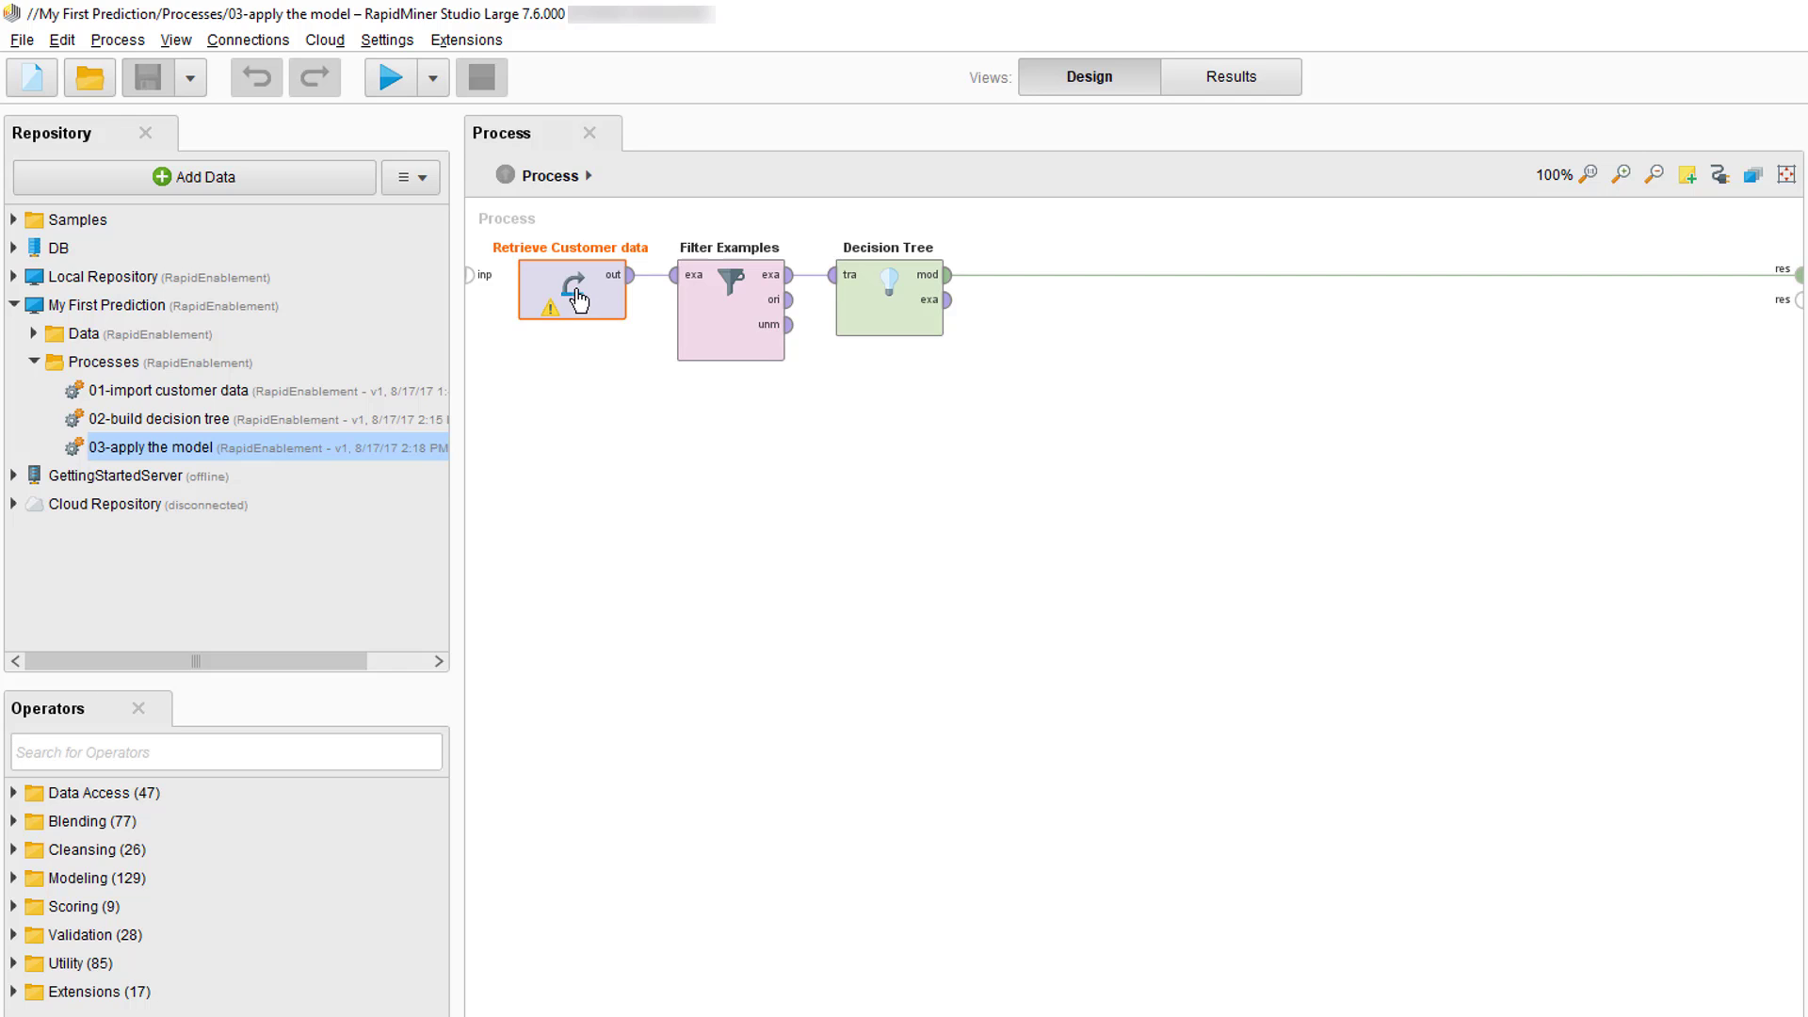
{"action": "mouse_move", "coordinate": [630, 274]}
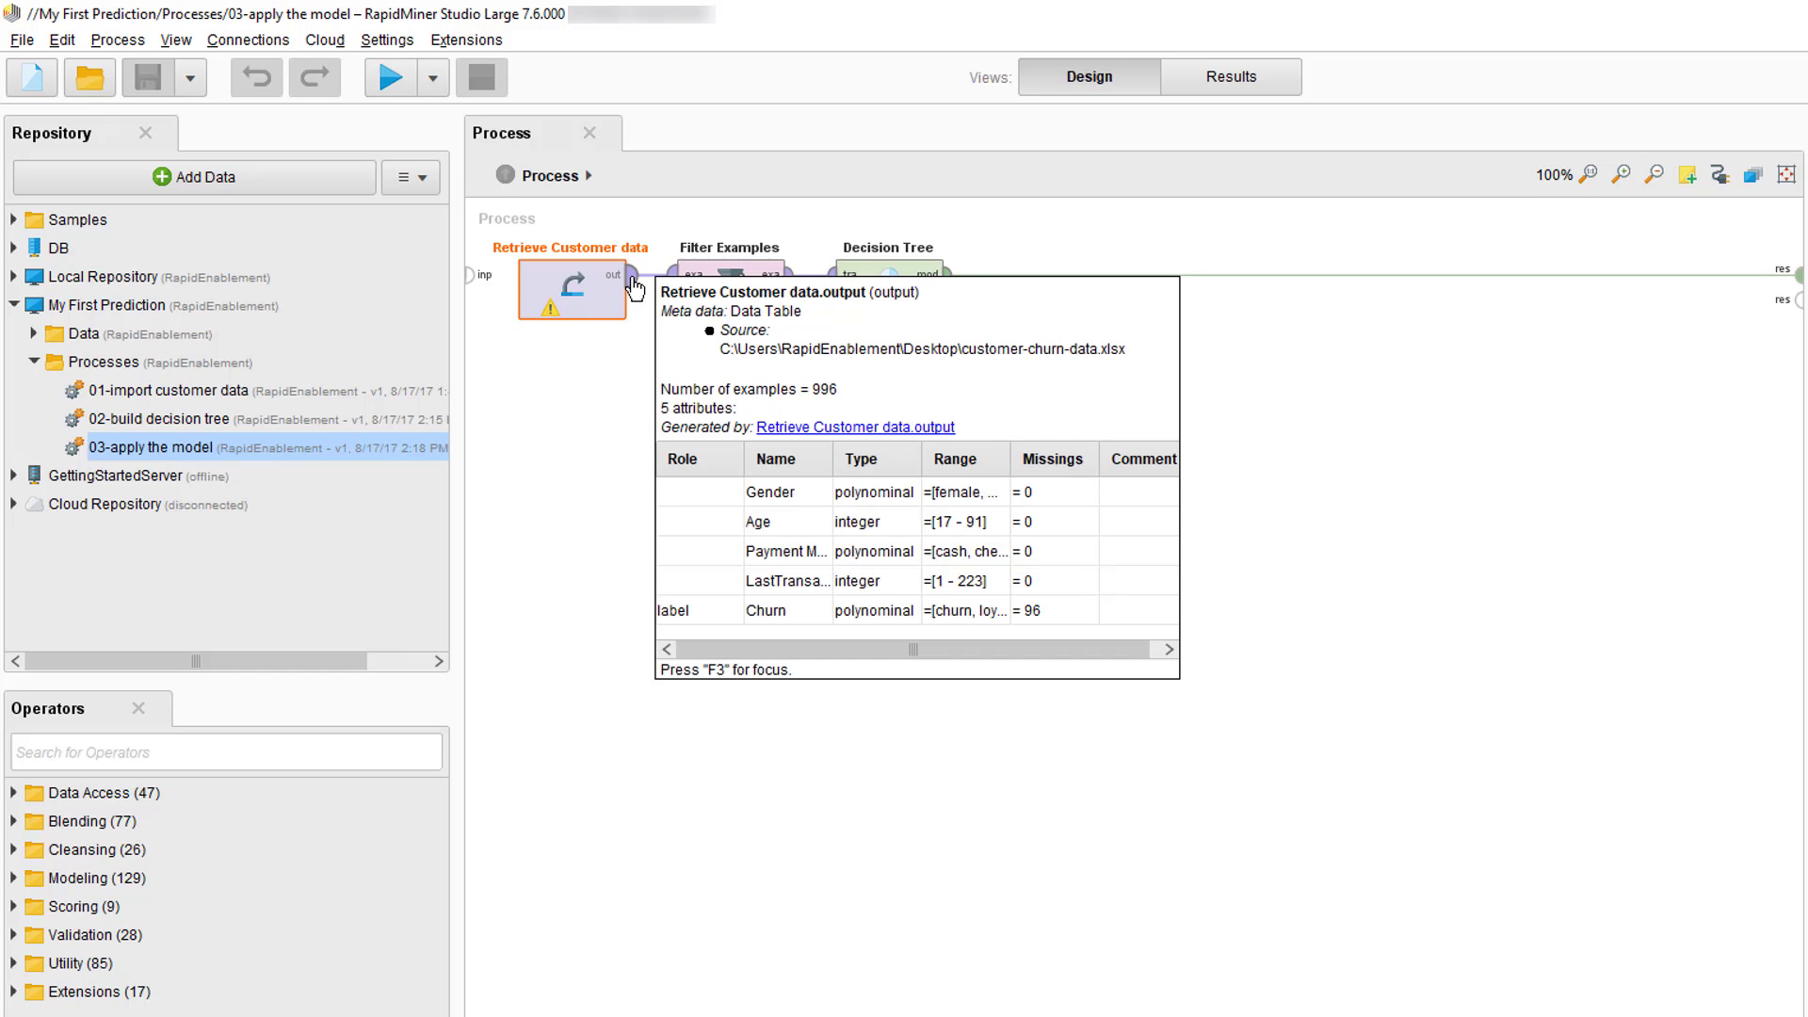
{"action": "key", "text": "F3"}
{"action": "mouse_move", "coordinate": [1181, 368]}
{"action": "left_mouse_down"}
{"action": "mouse_move", "coordinate": [1310, 388]}
{"action": "mouse_move", "coordinate": [1502, 379]}
{"action": "left_mouse_up"}
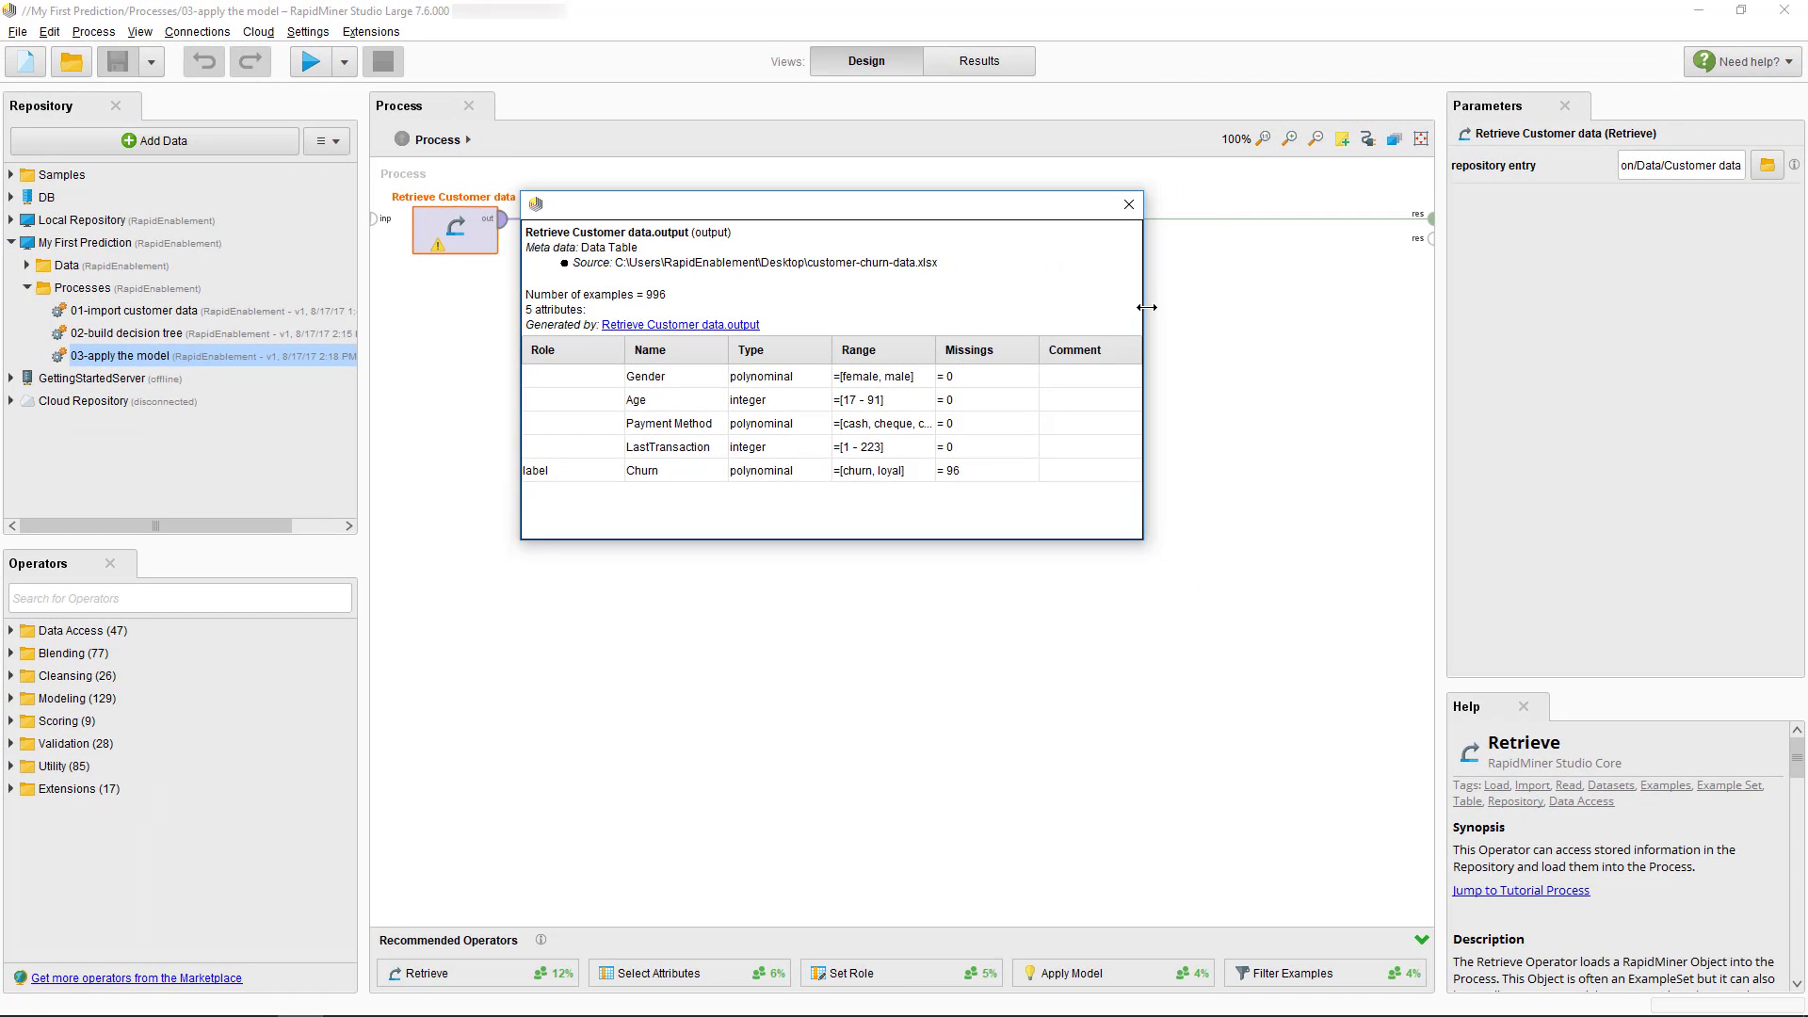
Check Filter Examples' conditions, then move Filter Examples and Decision Tree further right
{"action": "left_click", "coordinate": [565, 249]}
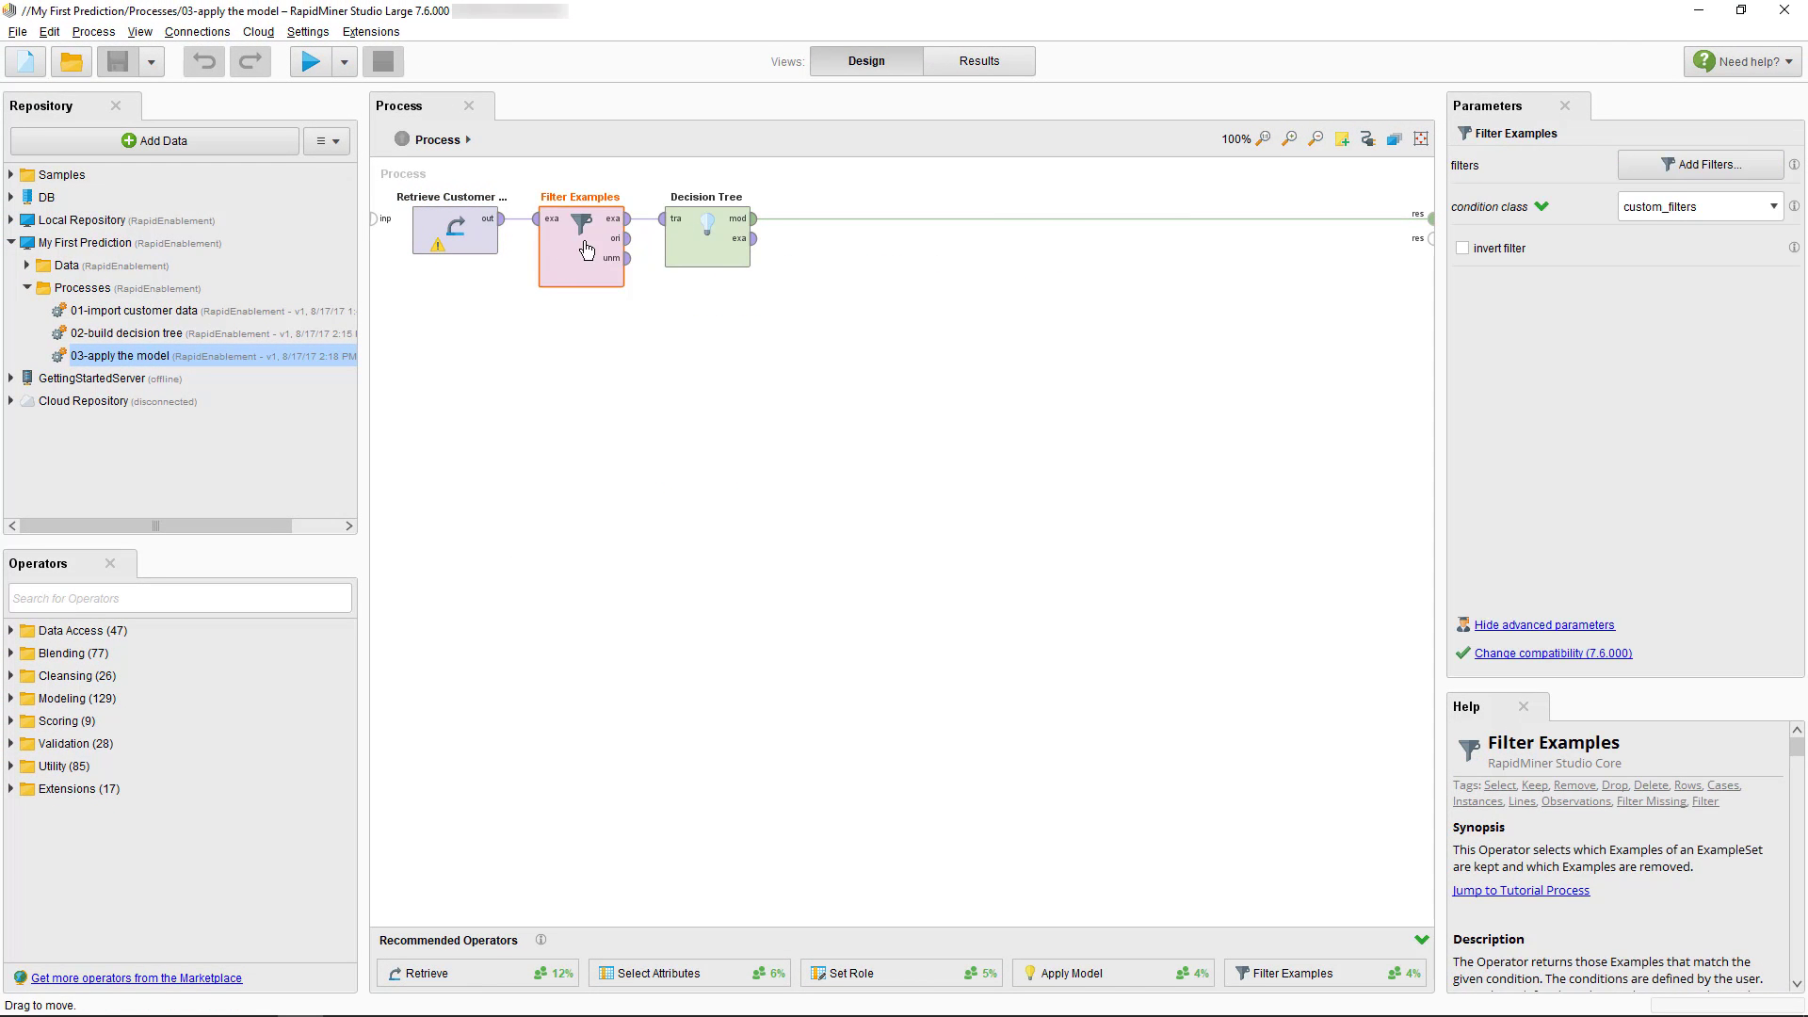
{"action": "left_click", "coordinate": [1677, 165]}
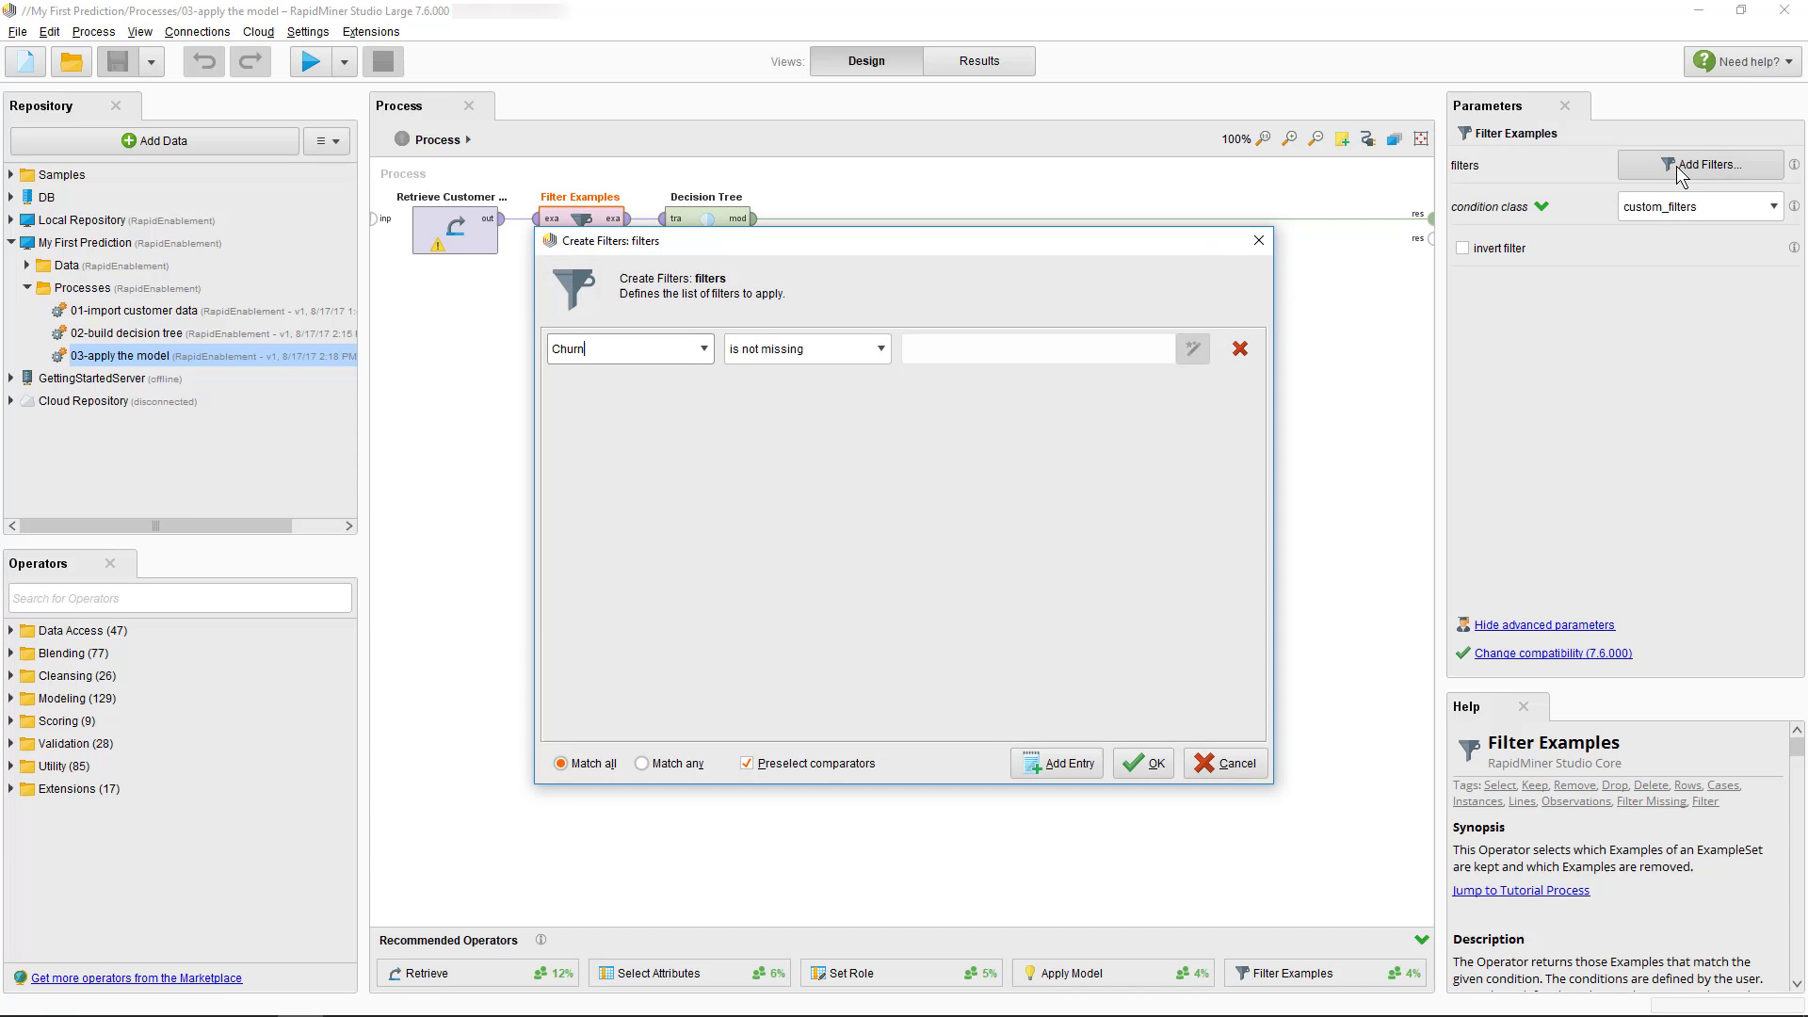
{"action": "key", "text": "Return"}
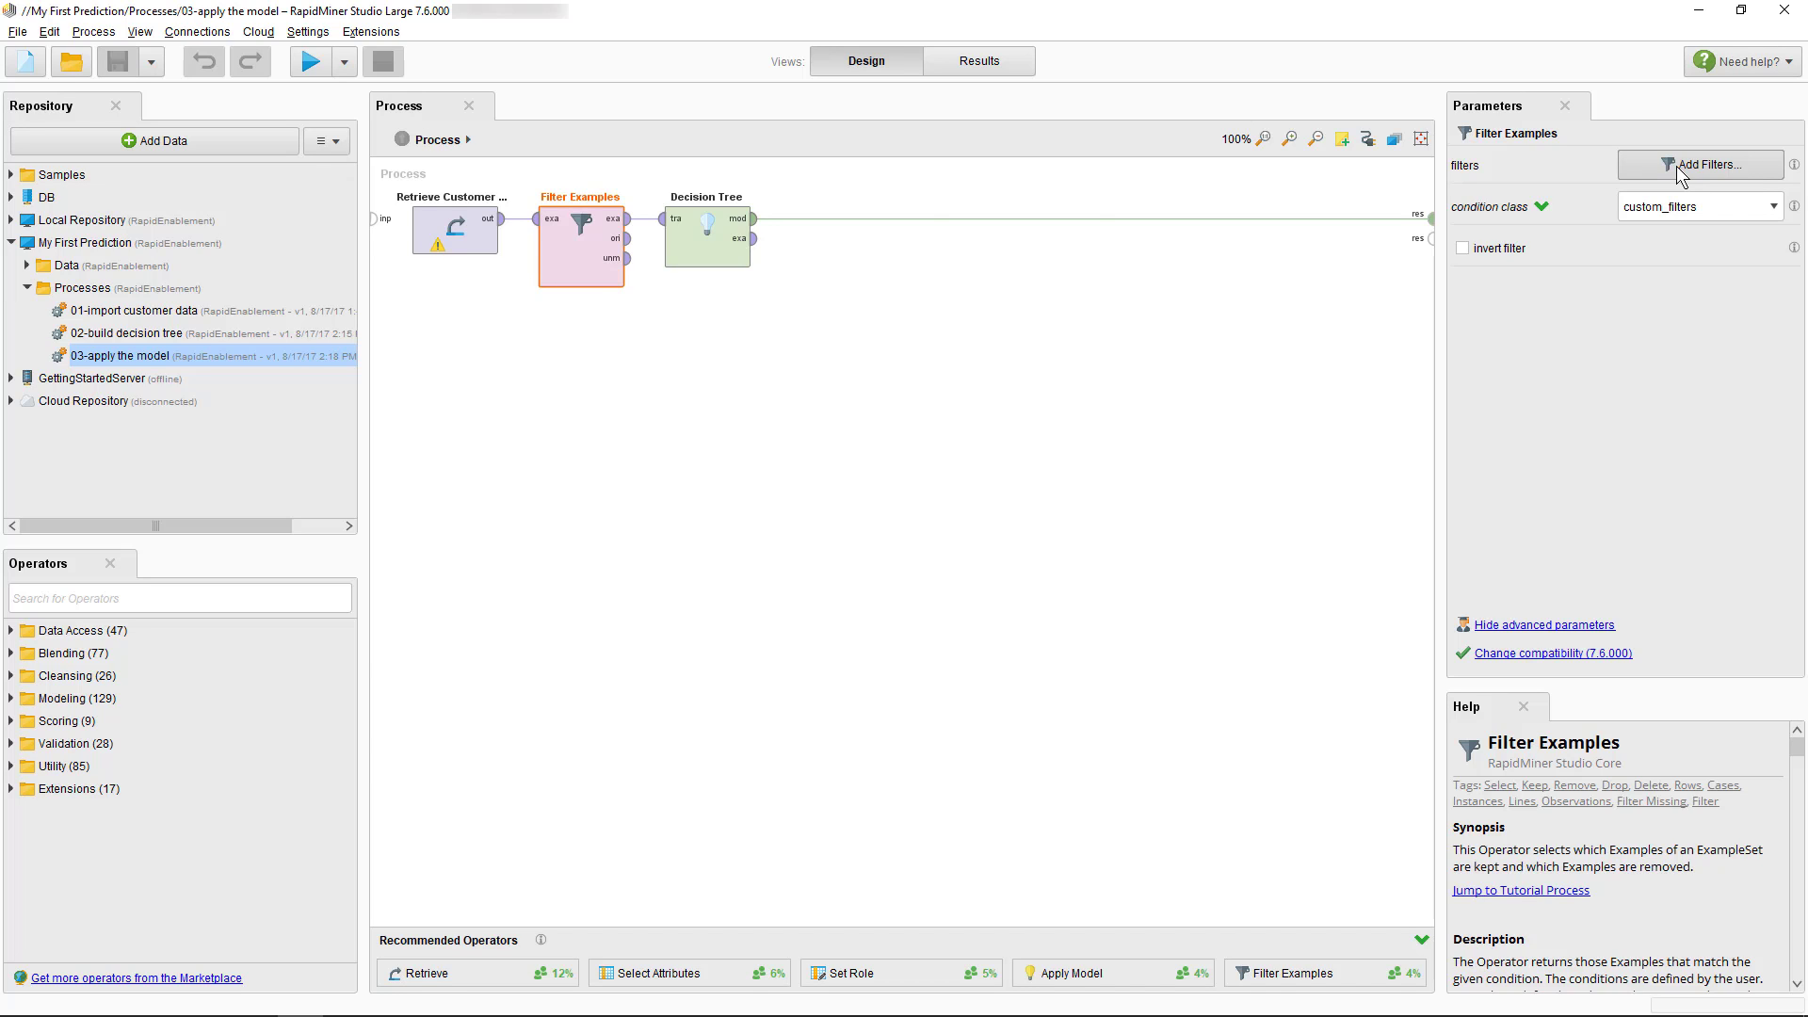
{"action": "left_click_drag", "start_coordinate": [794, 322], "coordinate": [501, 185]}
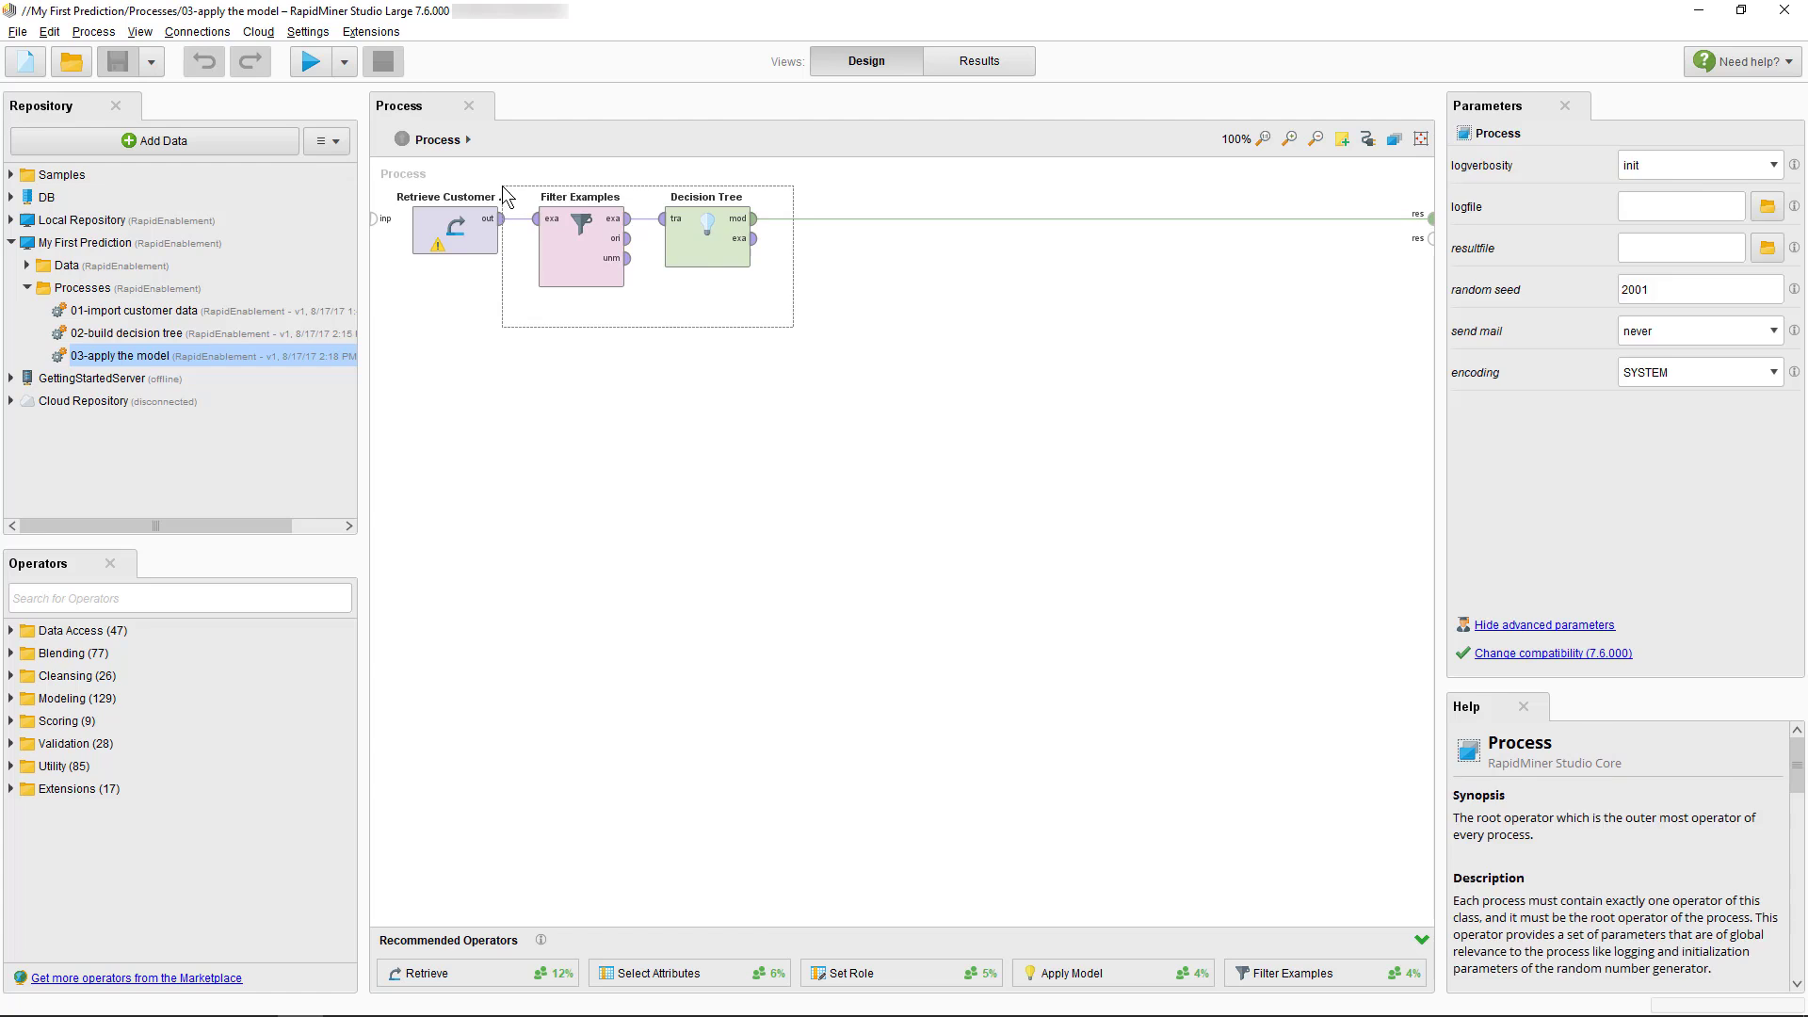
{"action": "left_click_drag", "start_coordinate": [570, 248], "coordinate": [759, 248]}
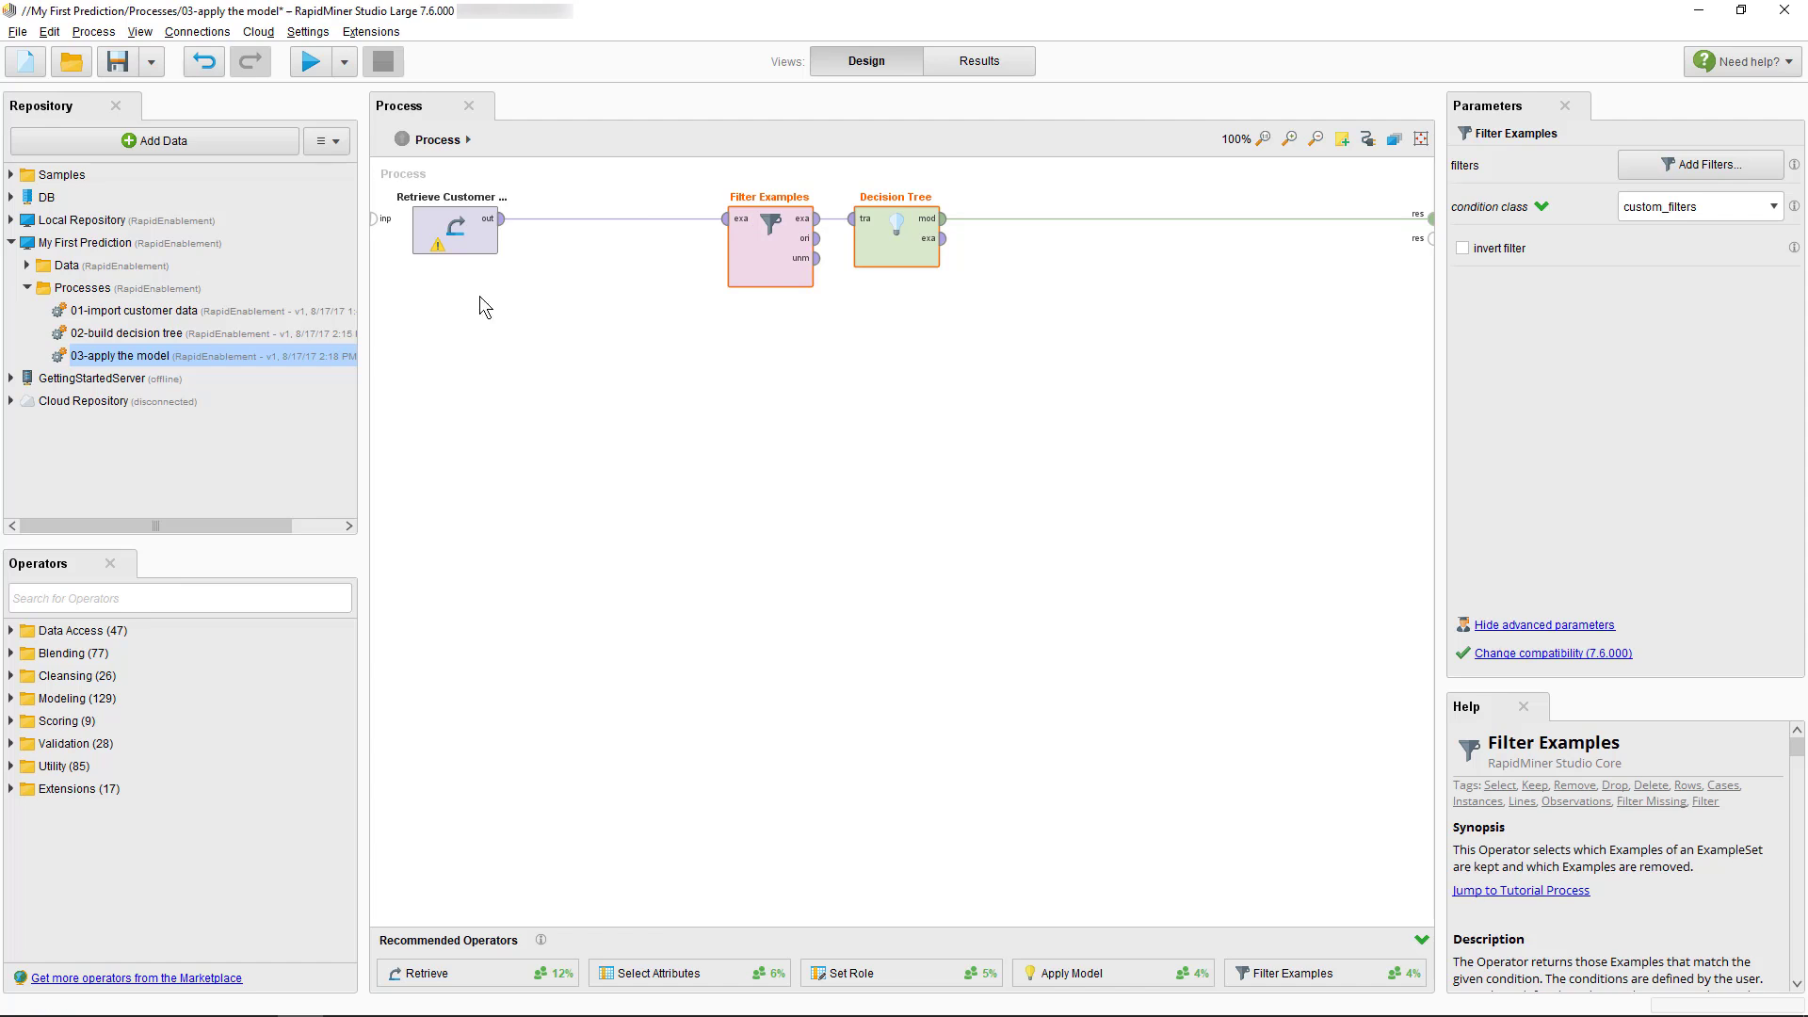
Add a second Filter Examples operator below the first one
{"action": "left_click", "coordinate": [125, 597]}
{"action": "type", "text": "filter"}
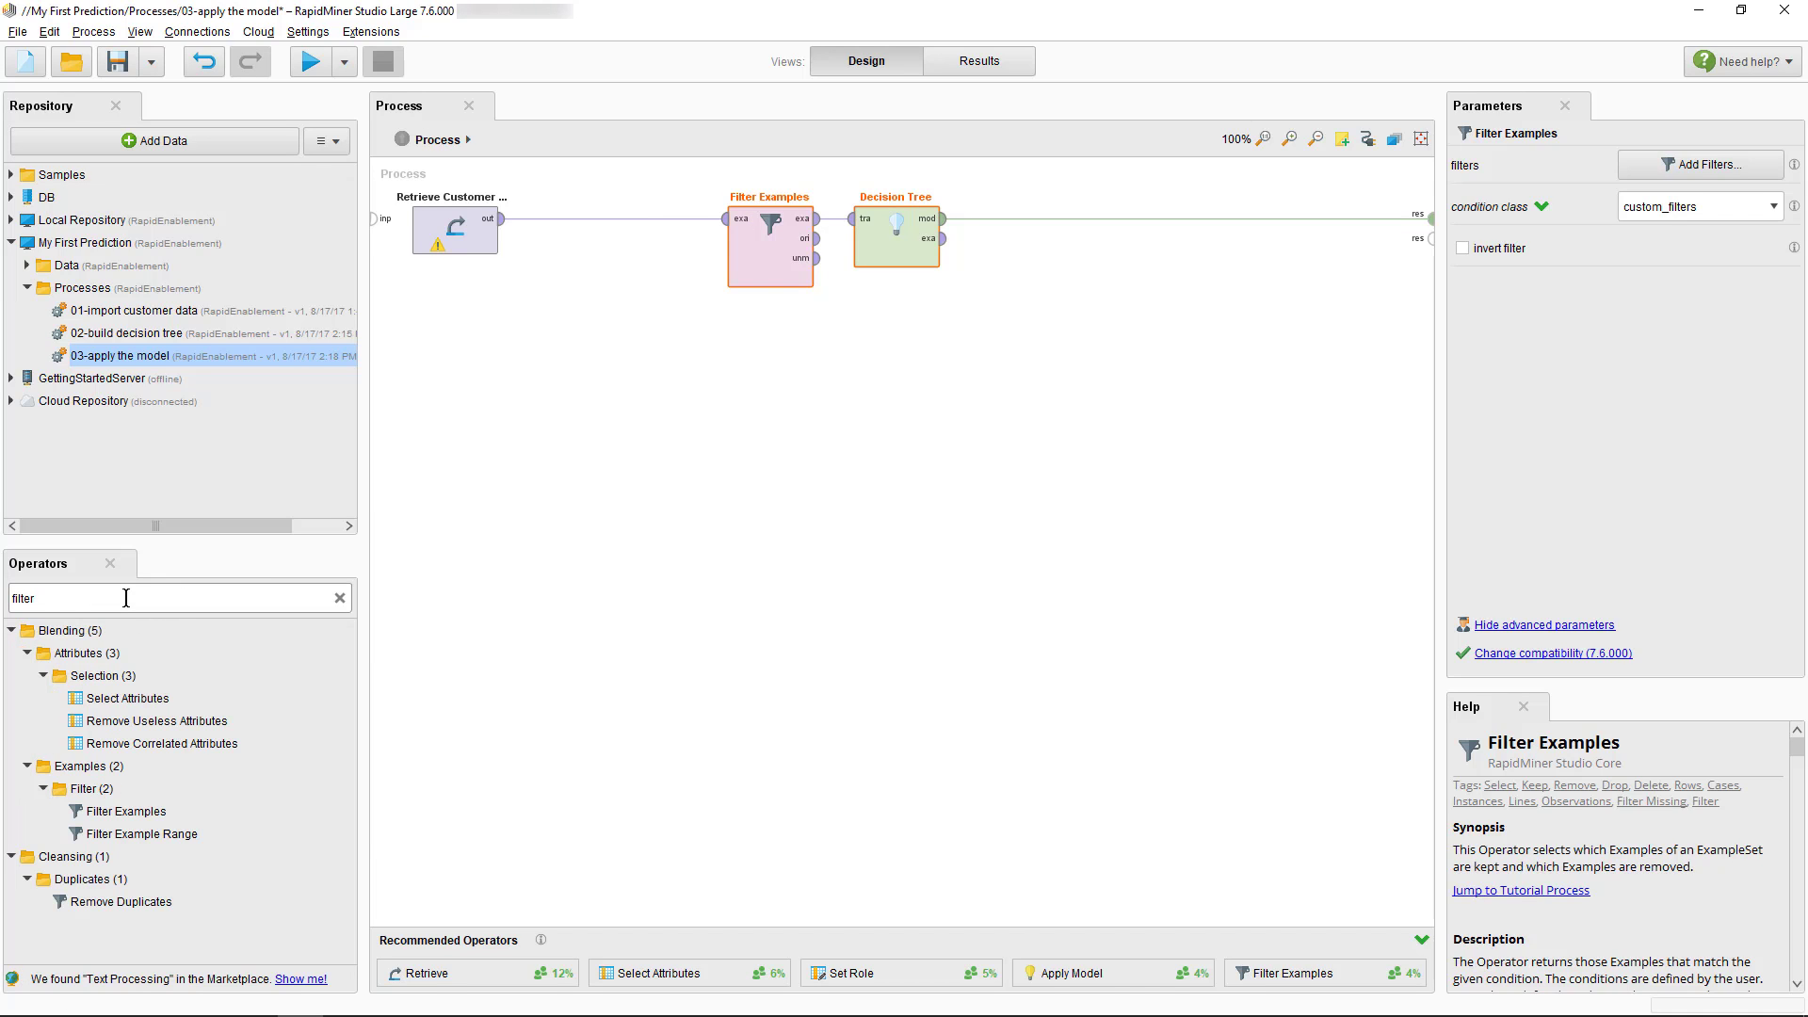
{"action": "left_click_drag", "start_coordinate": [125, 811], "coordinate": [607, 467]}
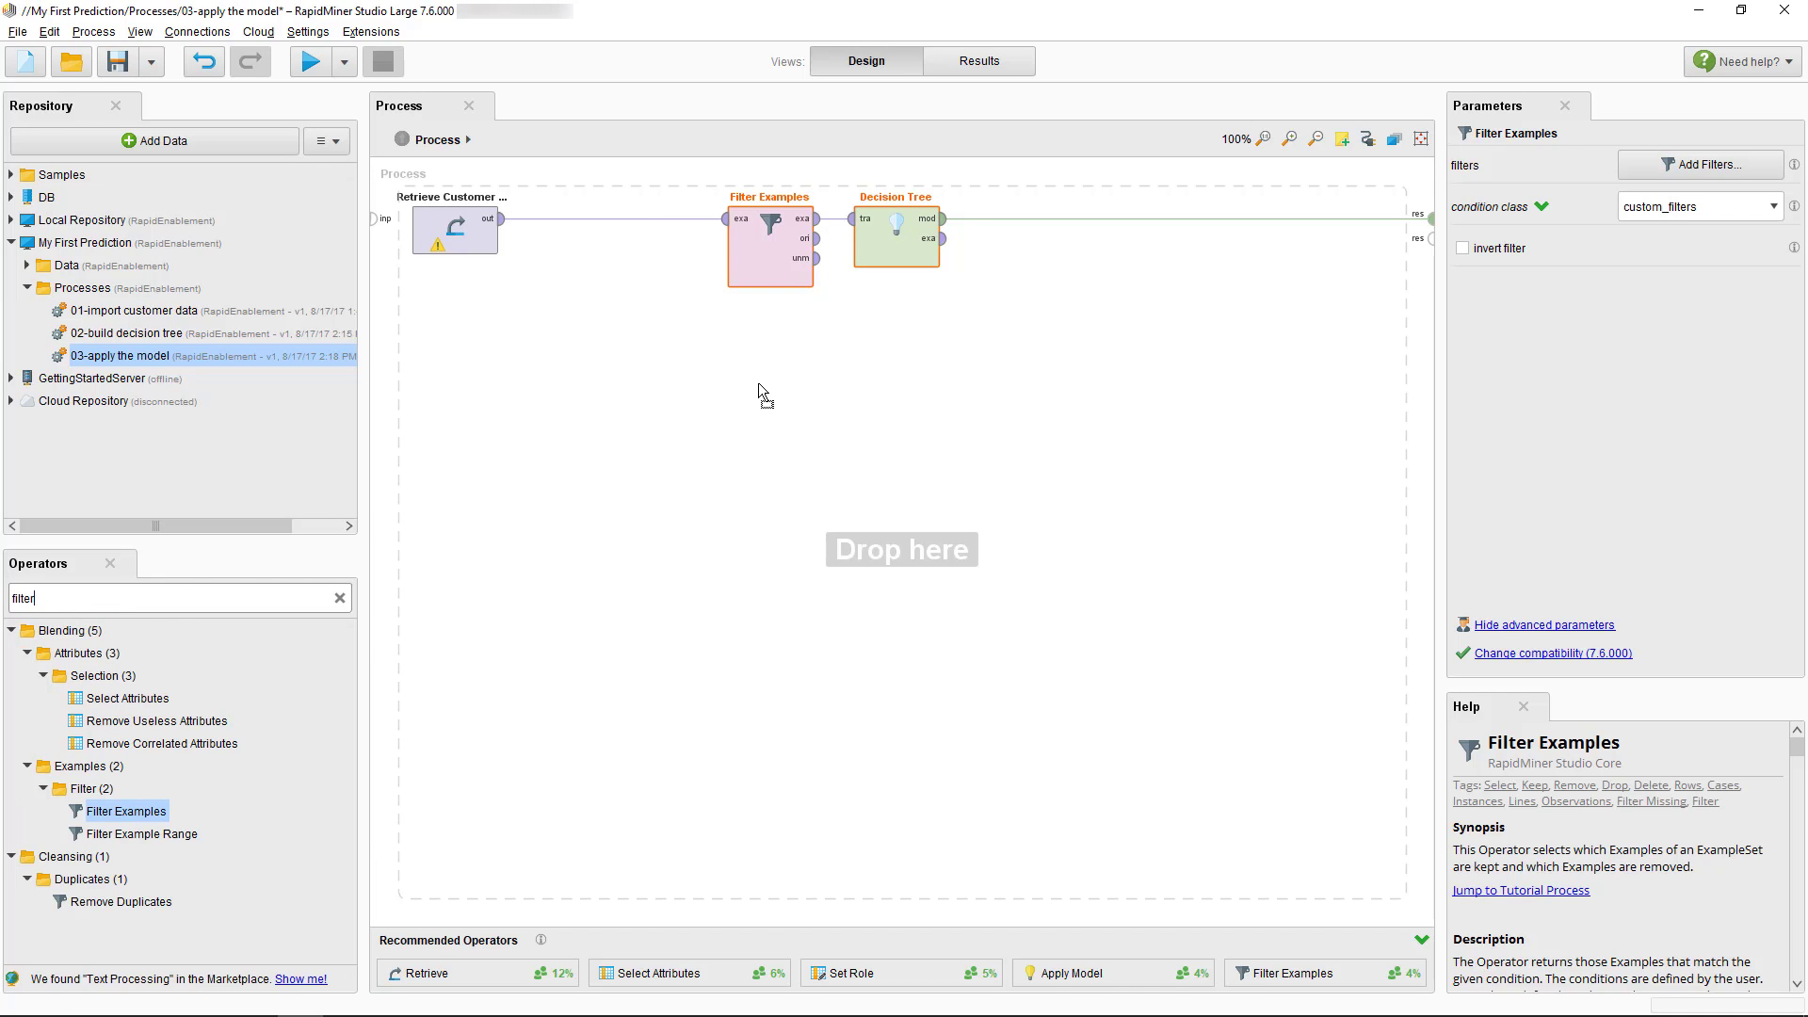
{"action": "left_click_drag", "start_coordinate": [759, 383], "coordinate": [758, 383]}
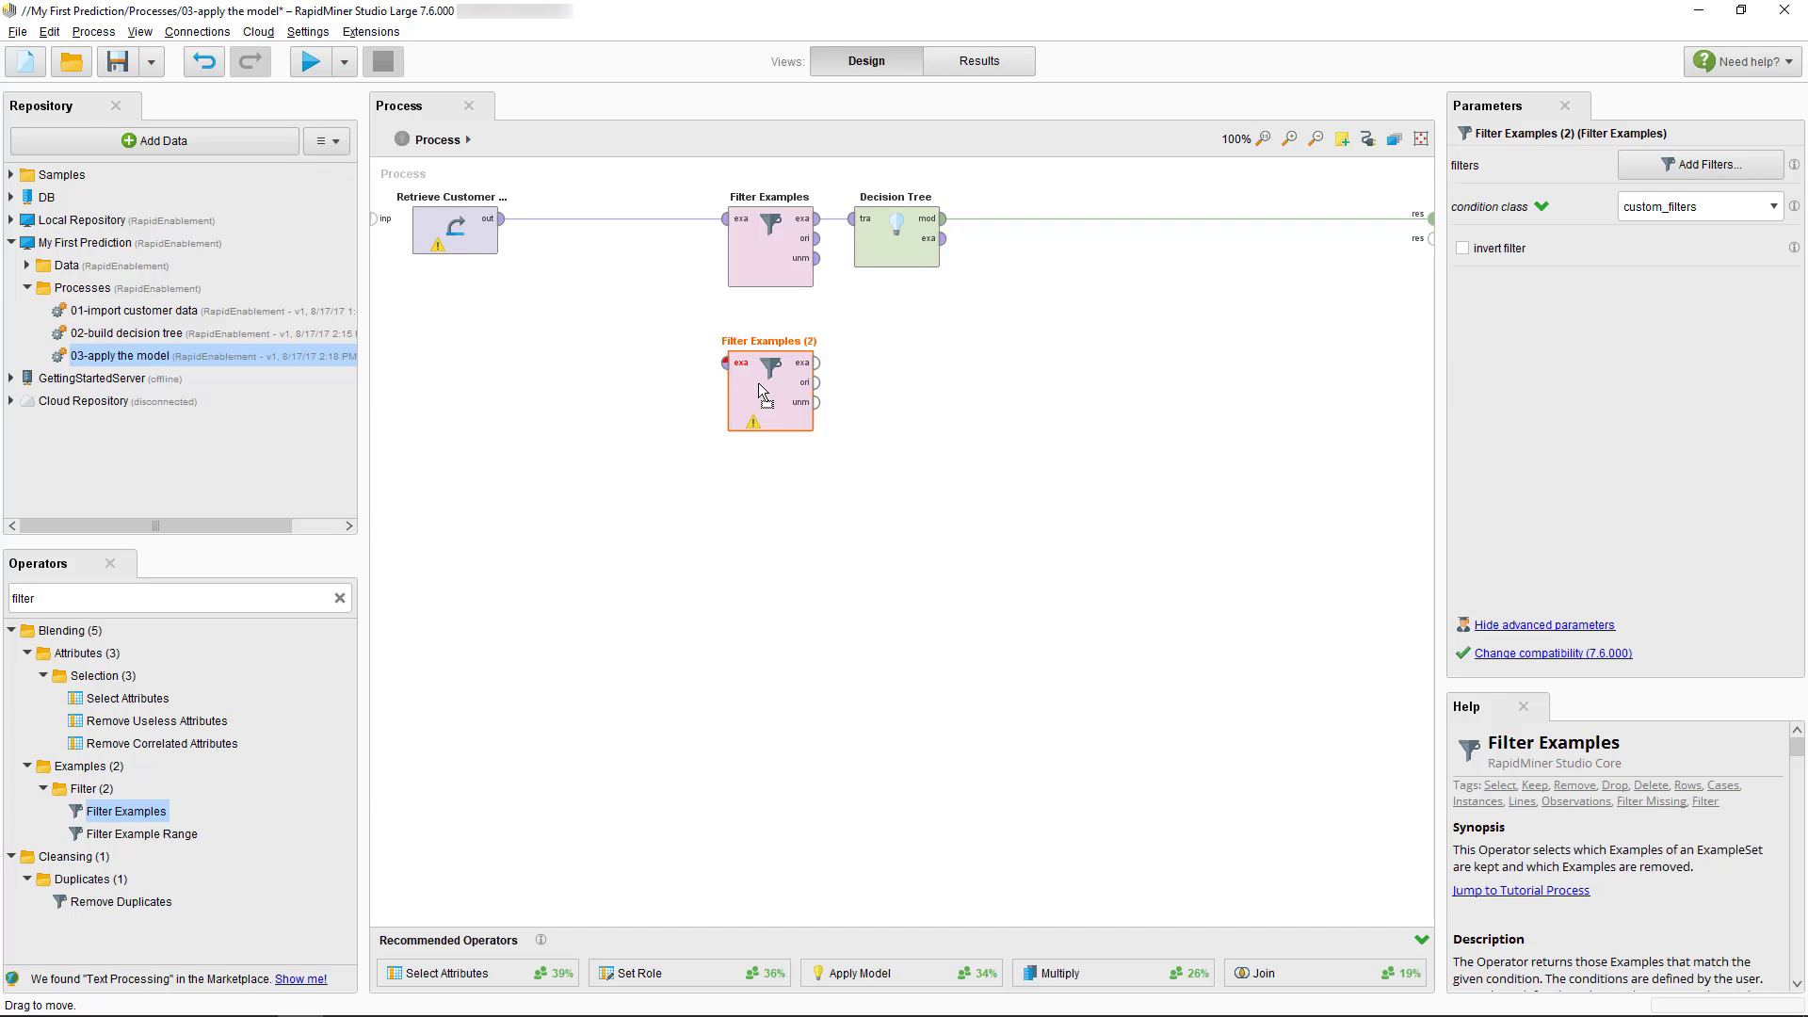
Wire Retrieve's output through a new Multiply operator into both Filter Examples operators
{"action": "left_click", "coordinate": [495, 231]}
{"action": "mouse_move", "coordinate": [504, 230]}
{"action": "left_mouse_down"}
{"action": "mouse_move", "coordinate": [678, 374]}
{"action": "mouse_move", "coordinate": [720, 364]}
{"action": "left_mouse_up"}
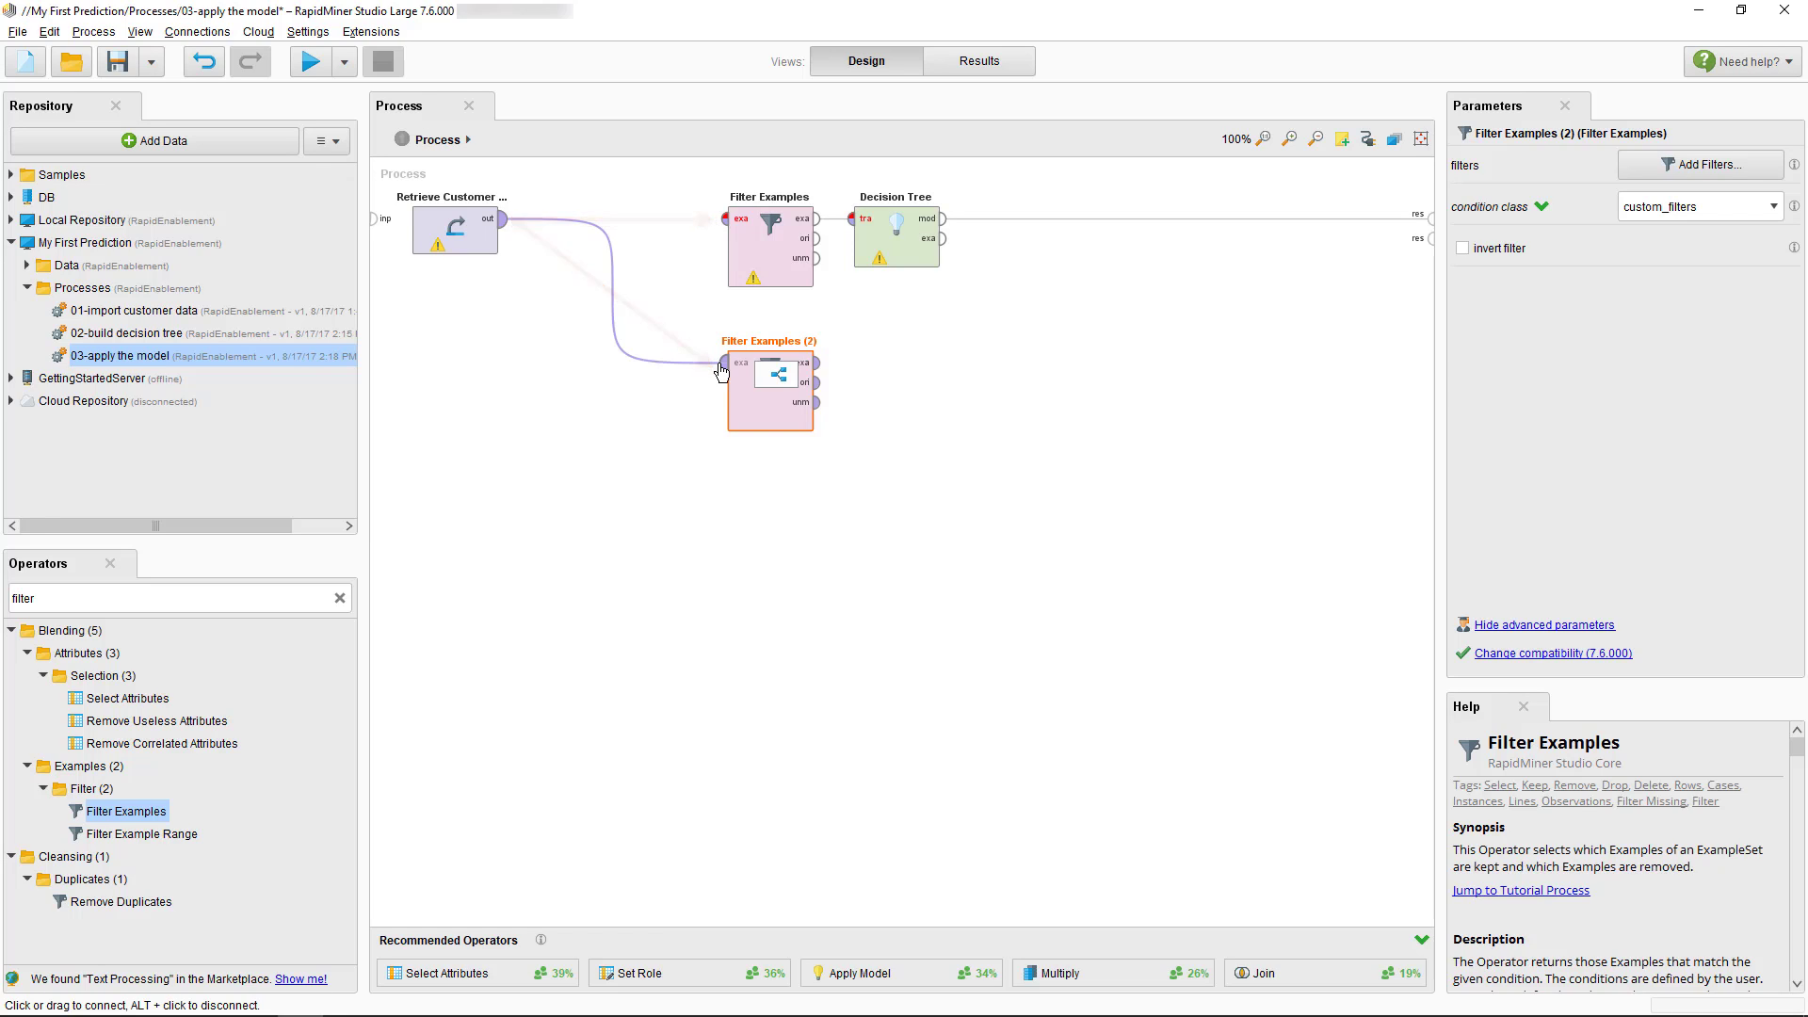
{"action": "left_click_drag", "start_coordinate": [500, 218], "coordinate": [724, 222]}
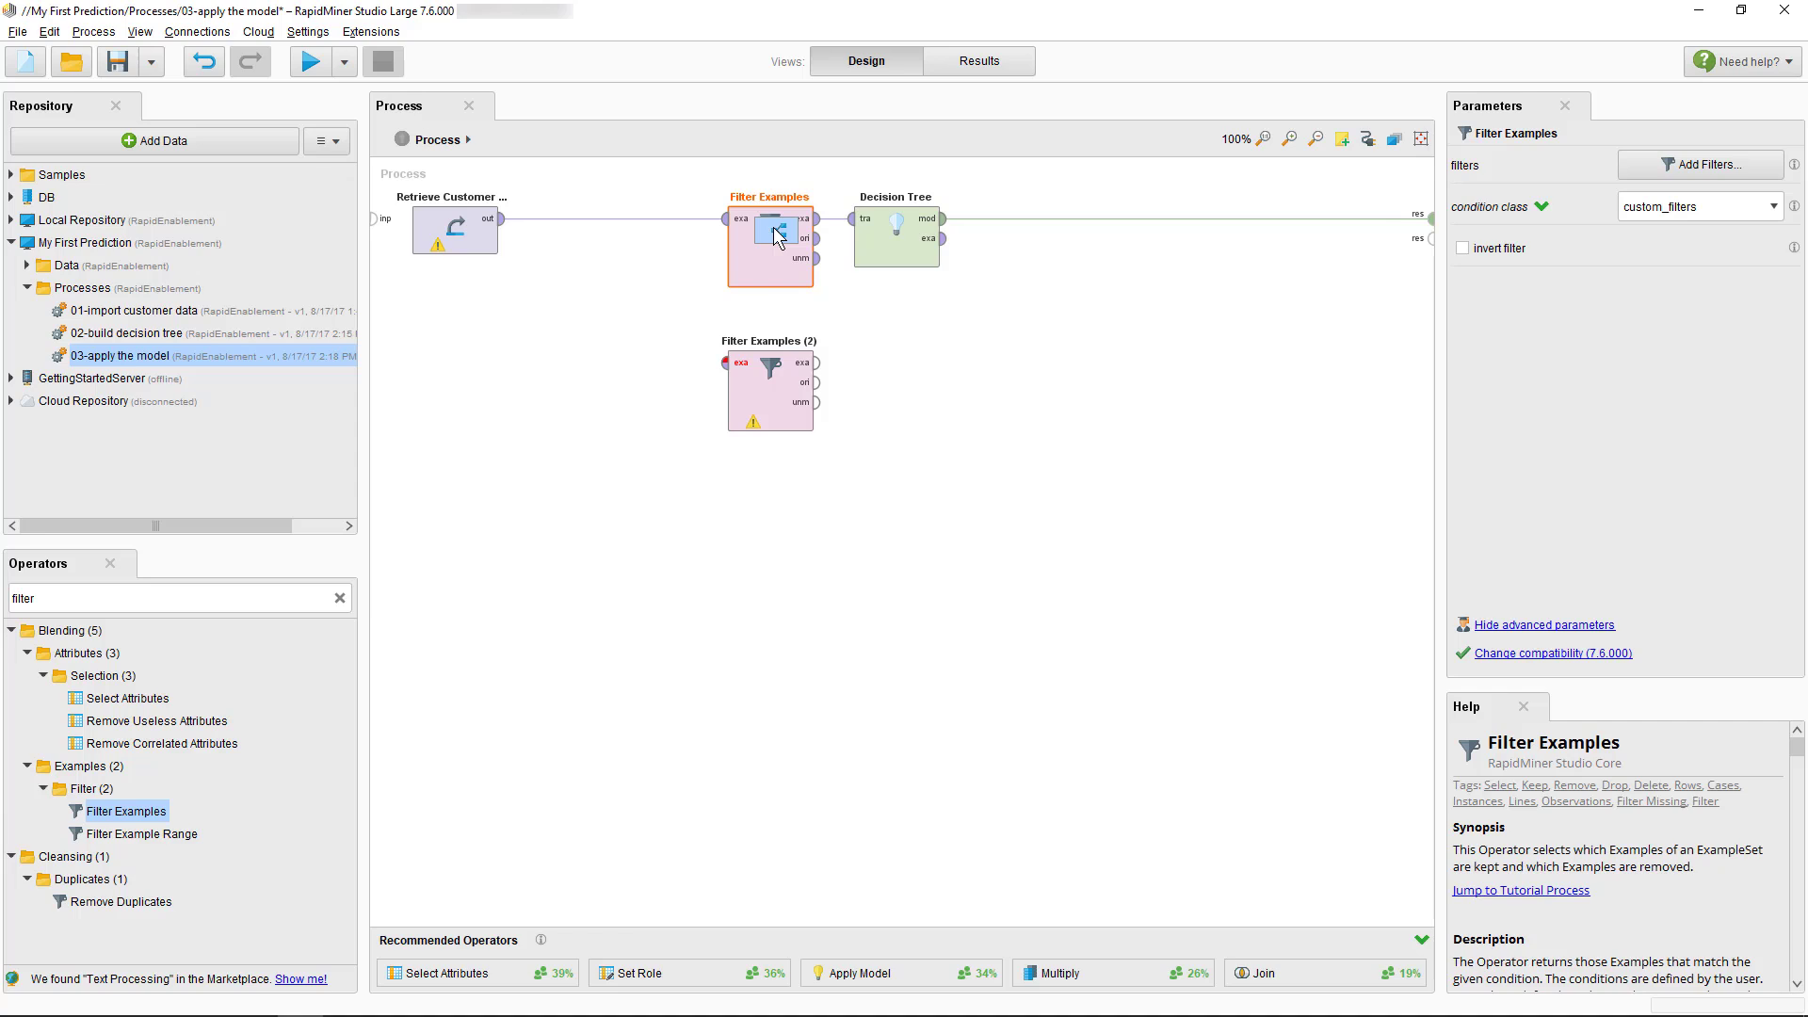
{"action": "left_click_drag", "start_coordinate": [775, 226], "coordinate": [773, 228]}
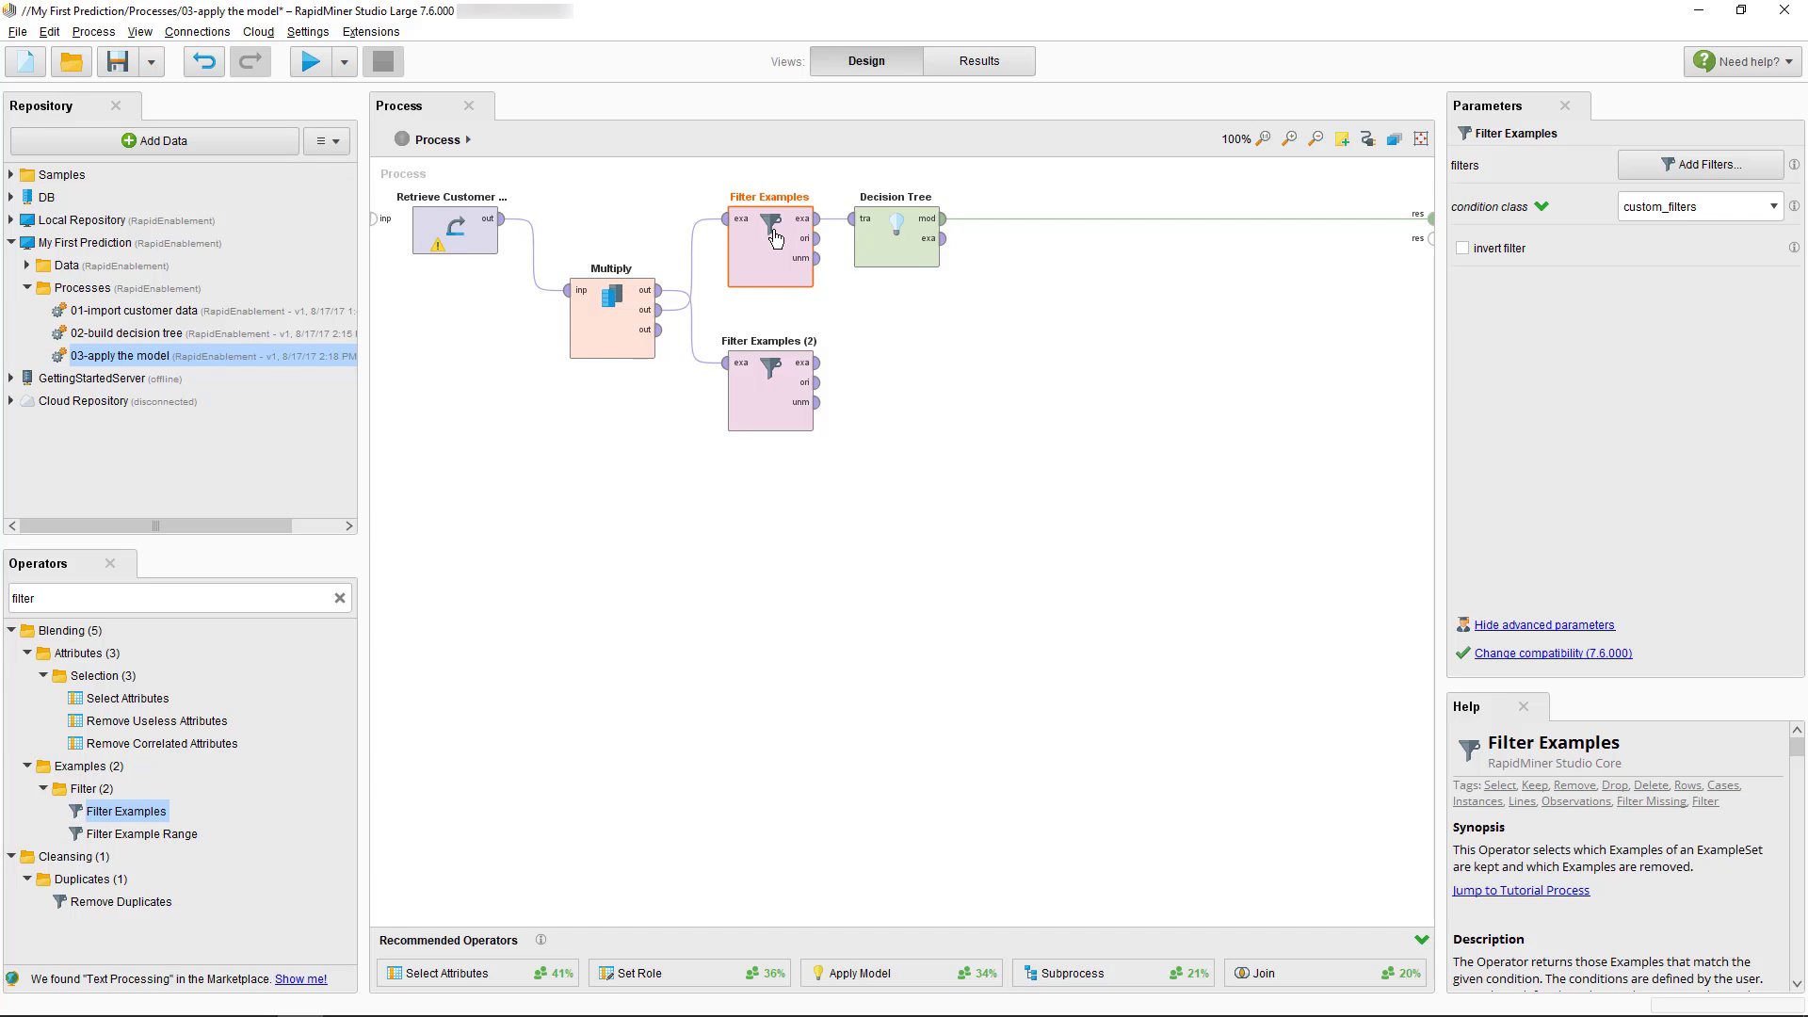
Replace the old link with one from Multiply's second output to Filter Examples (2)
{"action": "left_click", "coordinate": [663, 301]}
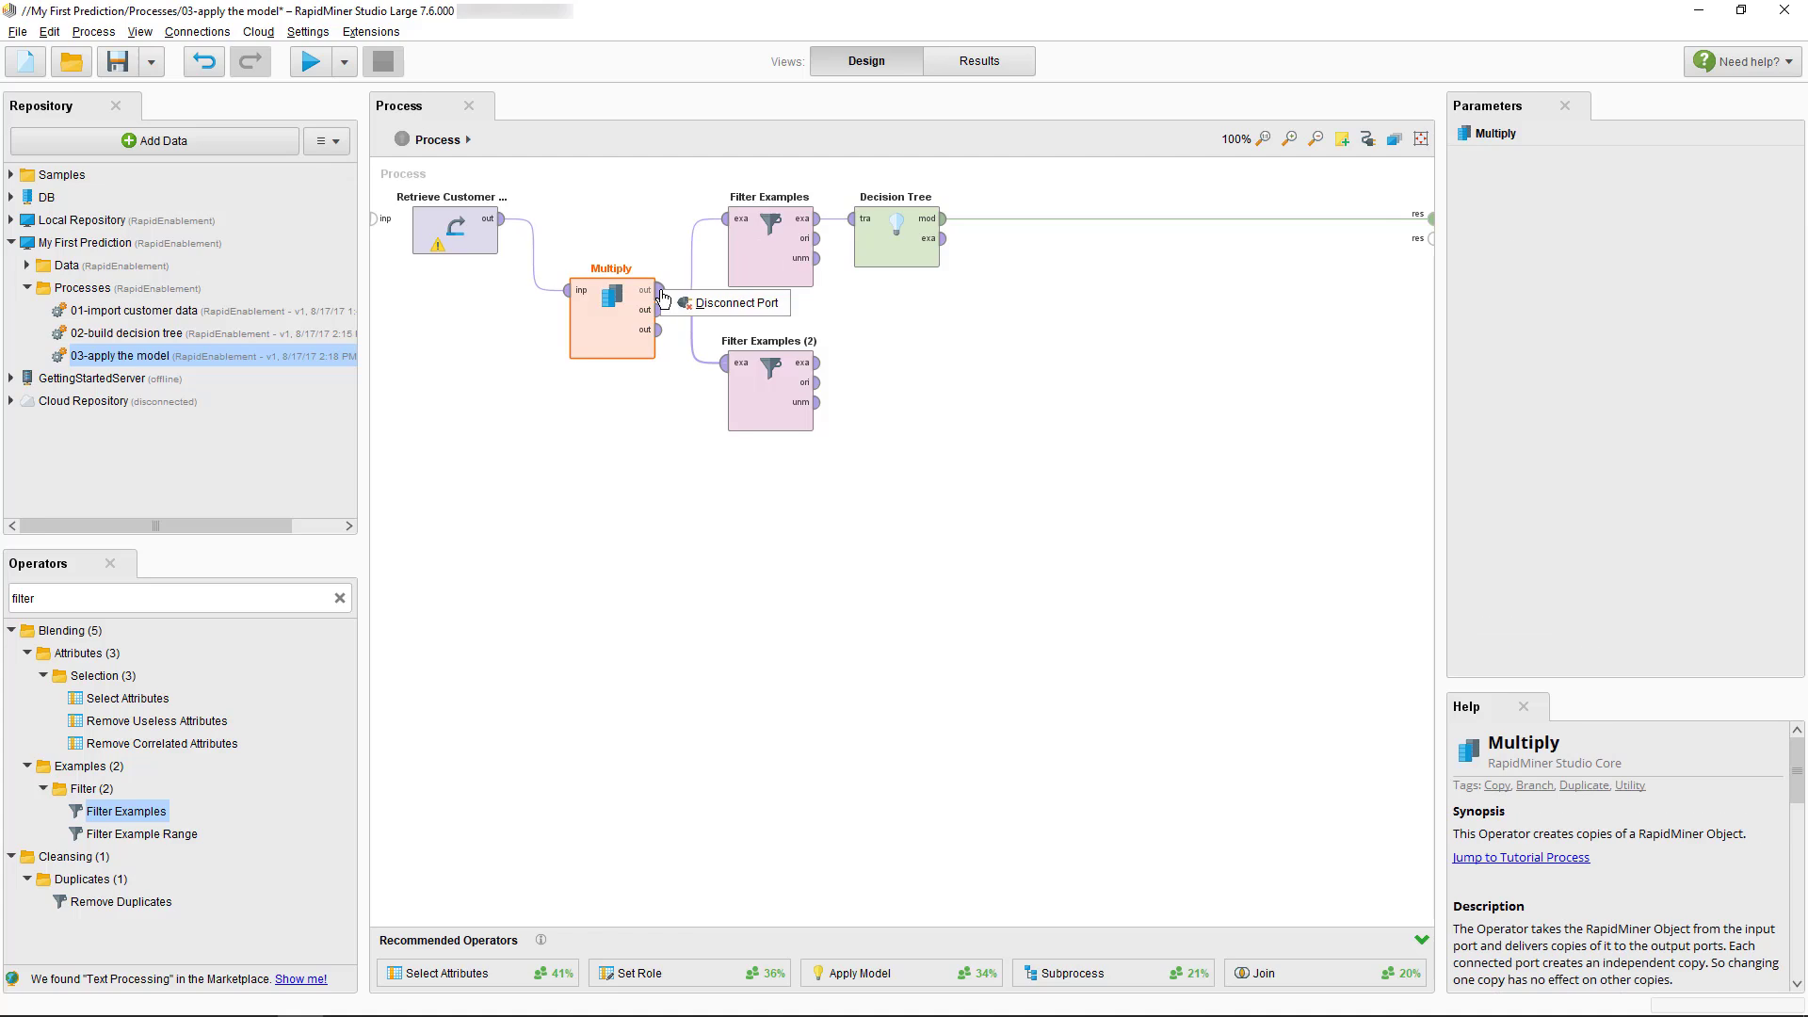
{"action": "left_click", "coordinate": [692, 298]}
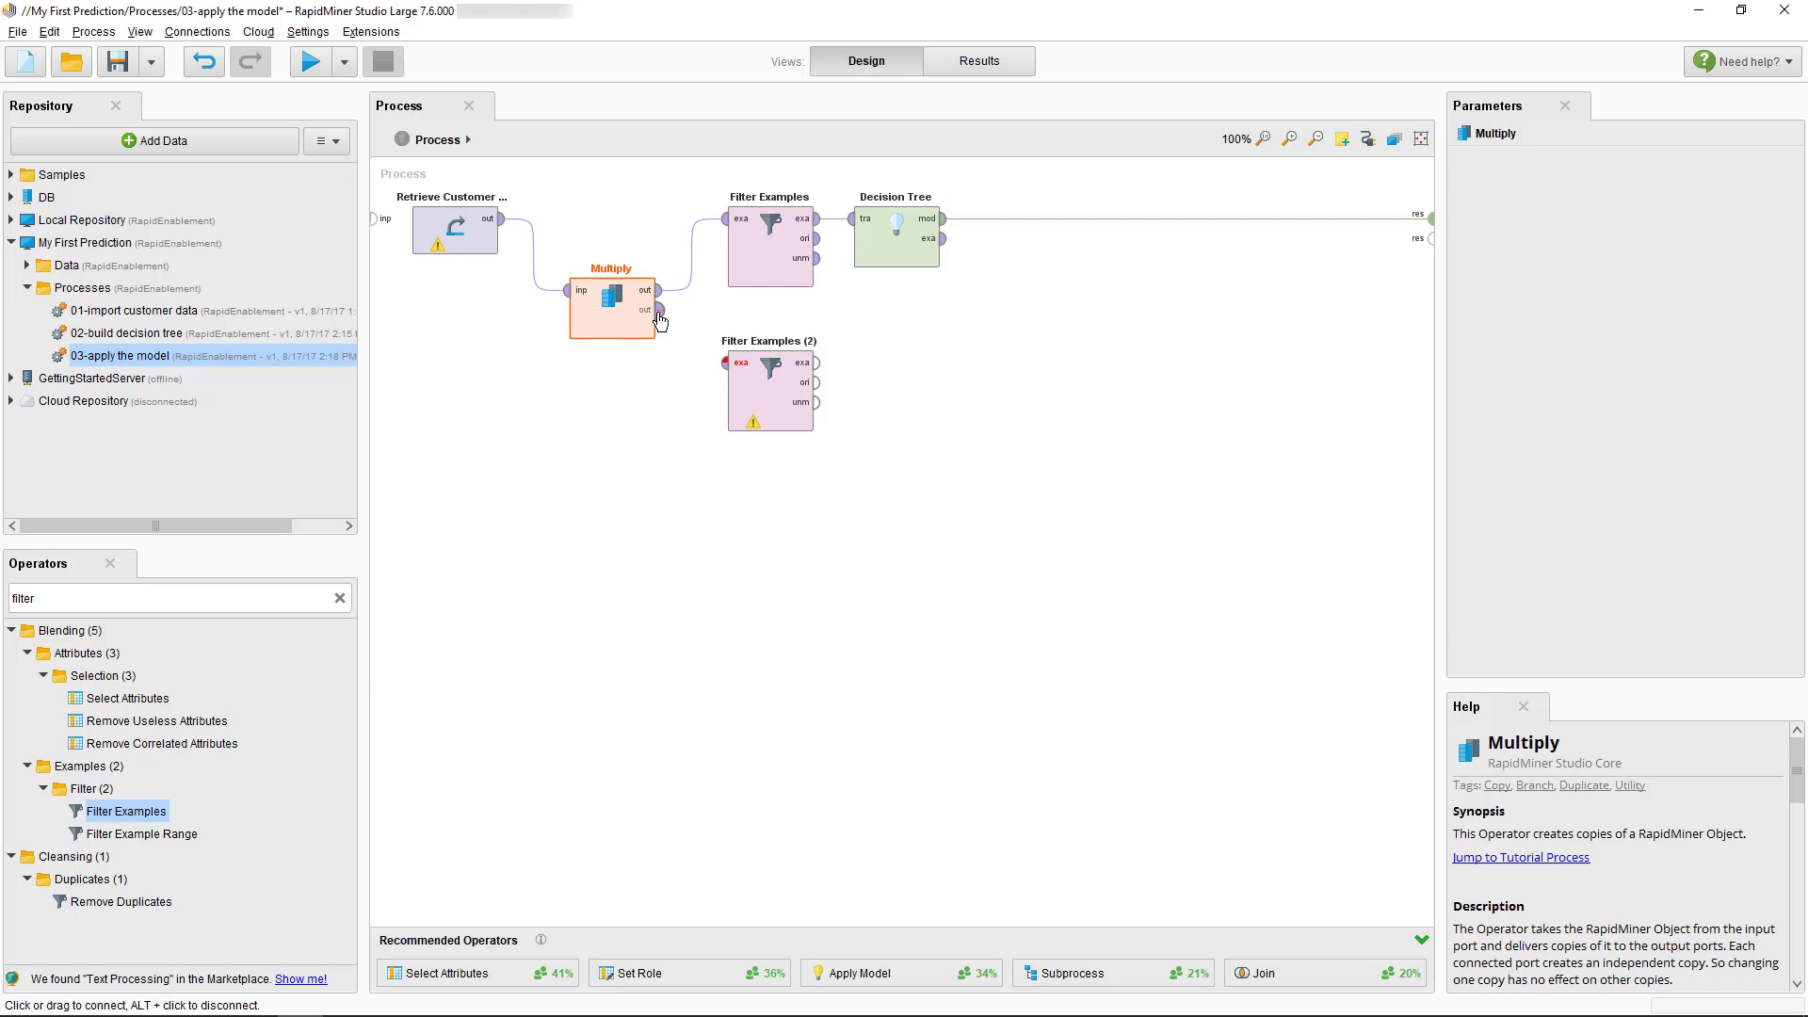
{"action": "left_click_drag", "start_coordinate": [659, 310], "coordinate": [720, 366]}
{"action": "left_click", "coordinate": [756, 392]}
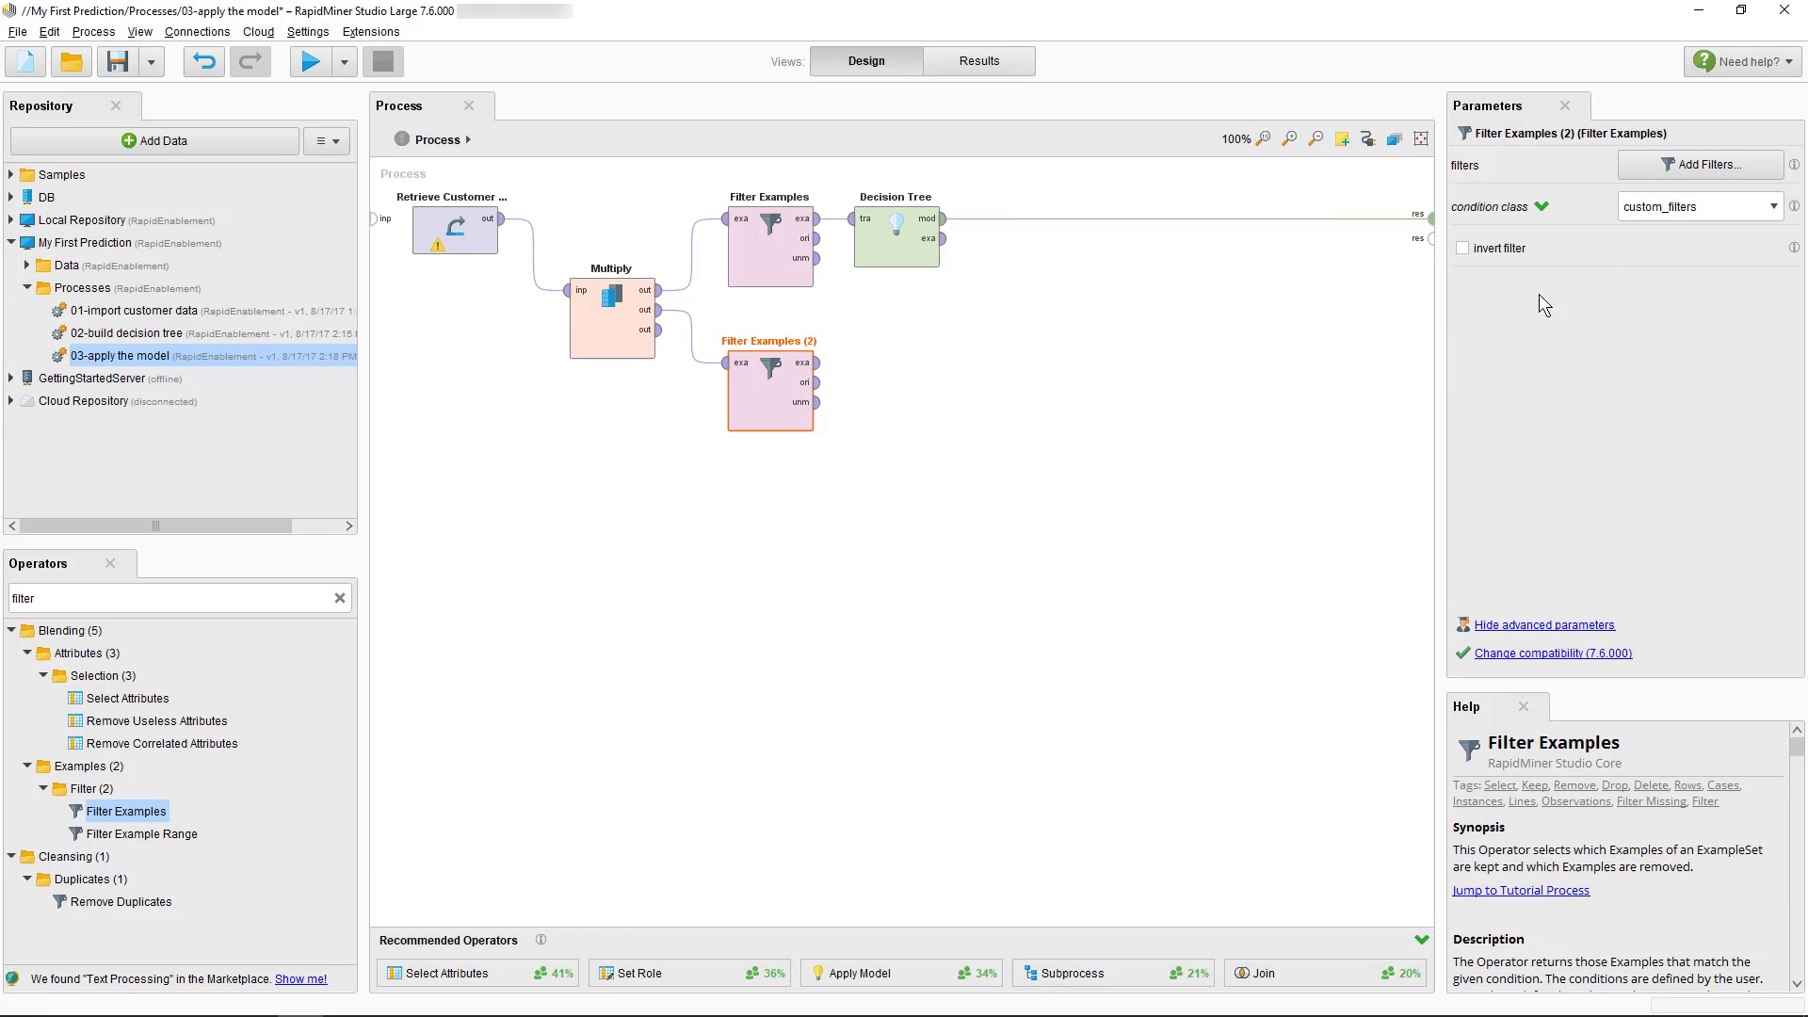
Give Filter Examples (2) the condition 'Churn is missing'
{"action": "left_click", "coordinate": [1661, 171]}
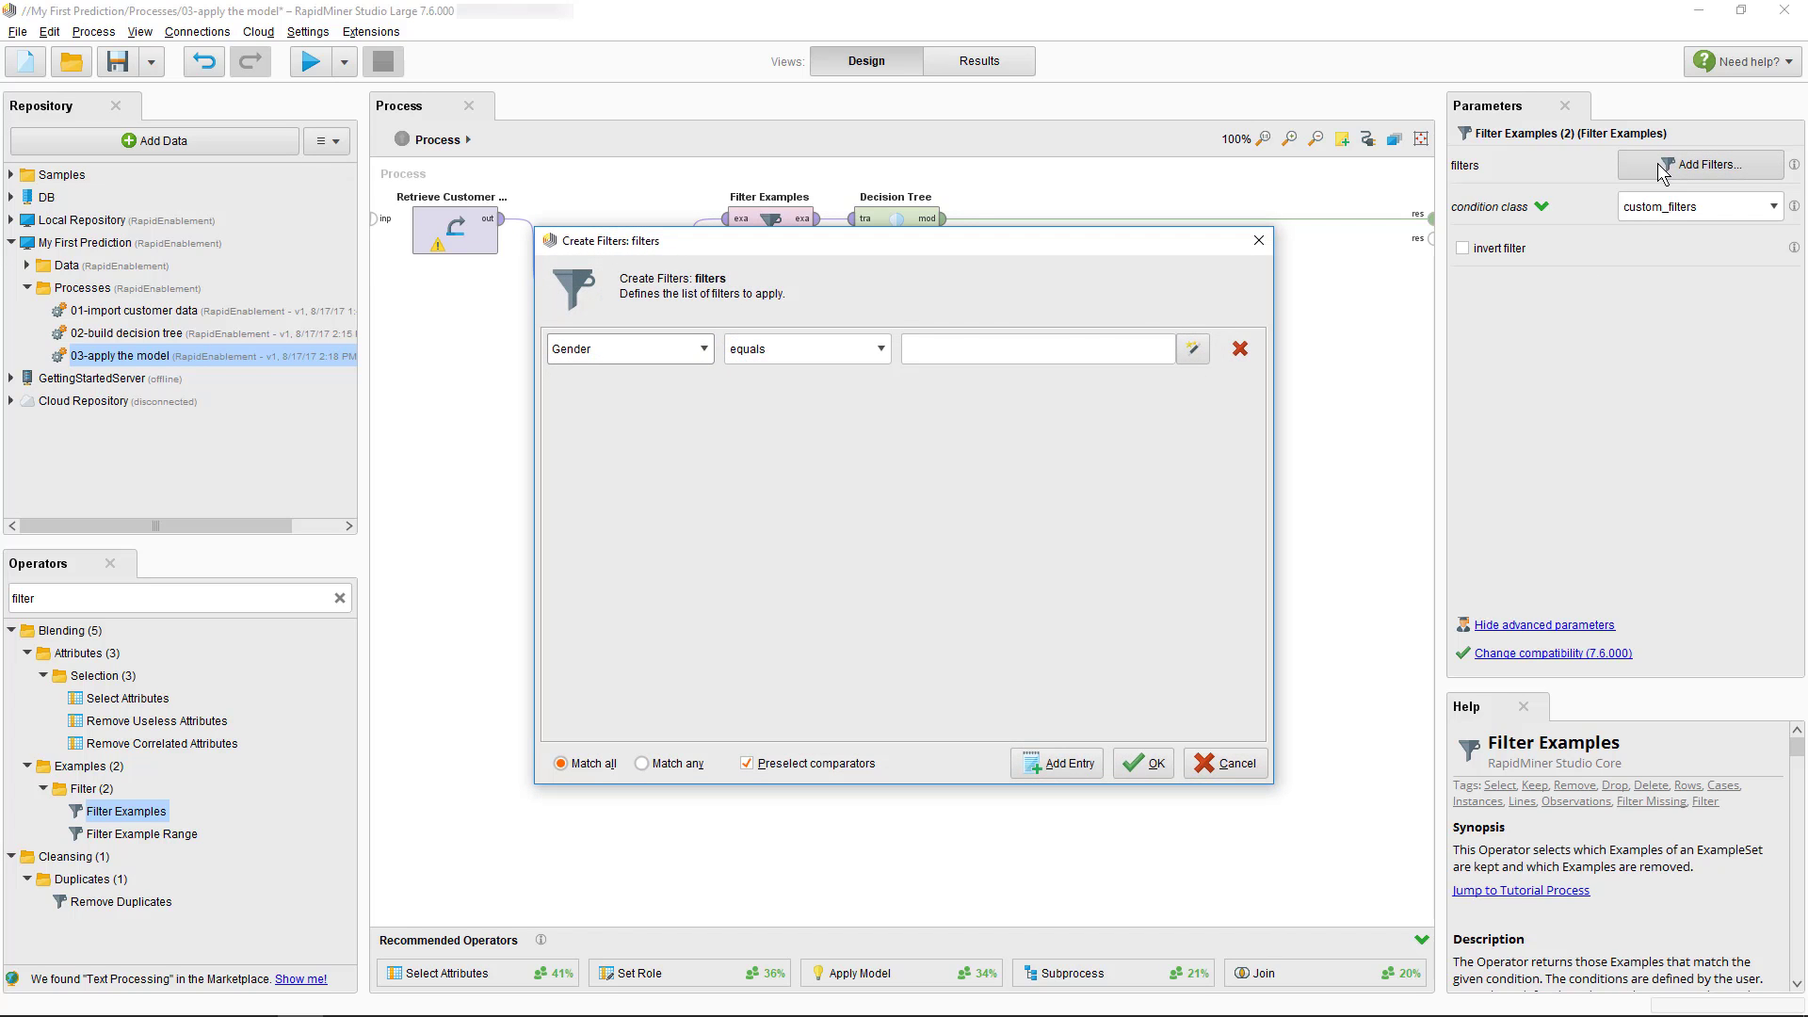
{"action": "left_click", "coordinate": [703, 349]}
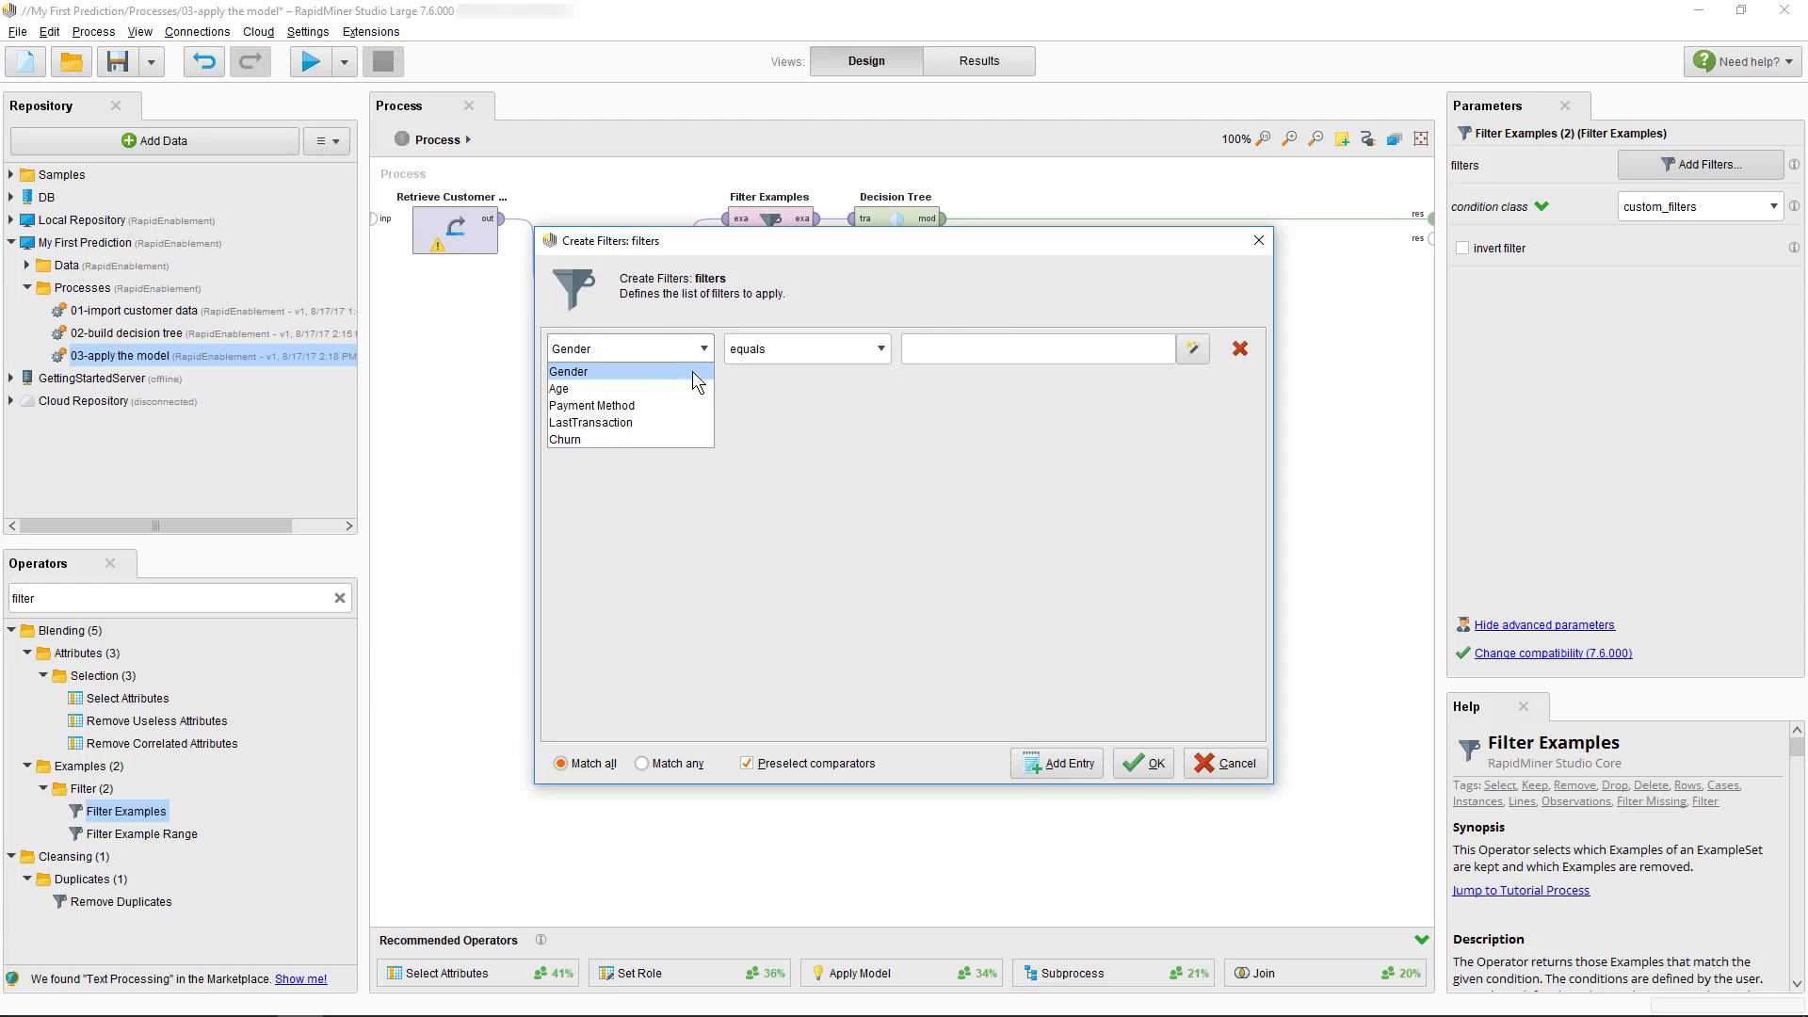
{"action": "left_click", "coordinate": [676, 439]}
{"action": "left_click", "coordinate": [790, 353]}
{"action": "scroll", "coordinate": [795, 428], "scroll_direction": "down", "scroll_amount": 1}
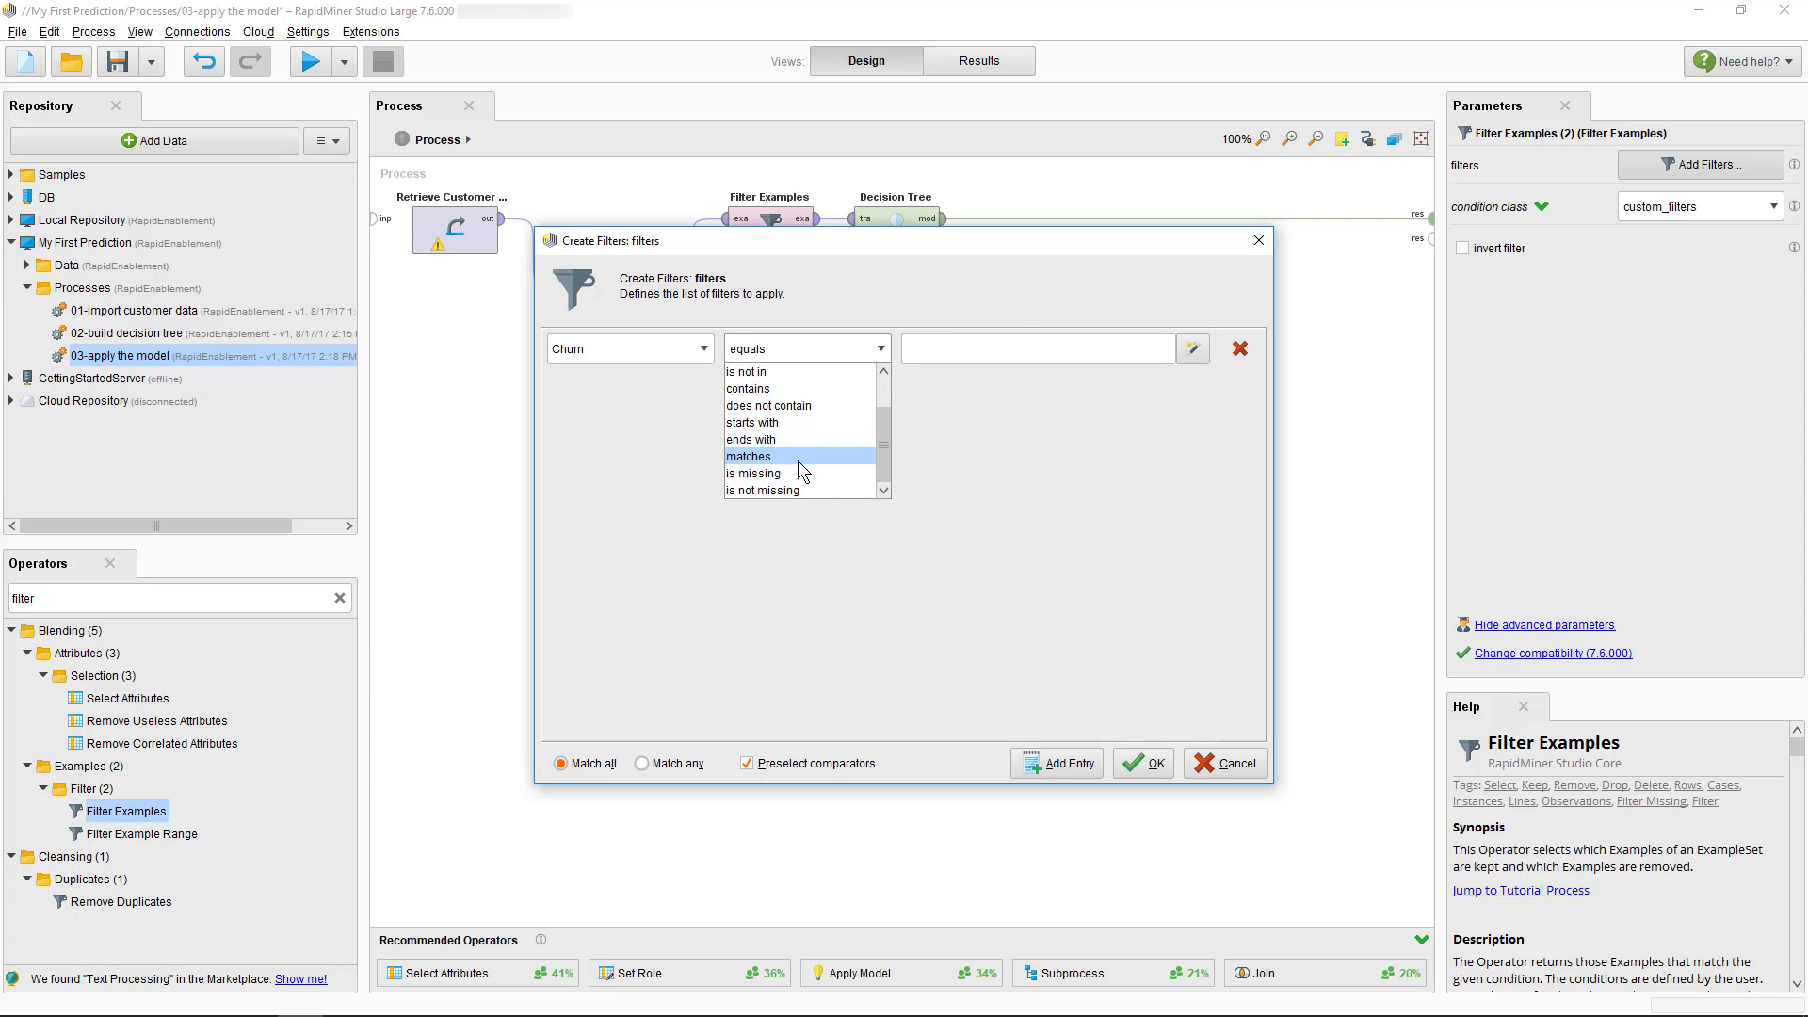
{"action": "left_click", "coordinate": [798, 474]}
{"action": "left_click", "coordinate": [1156, 765]}
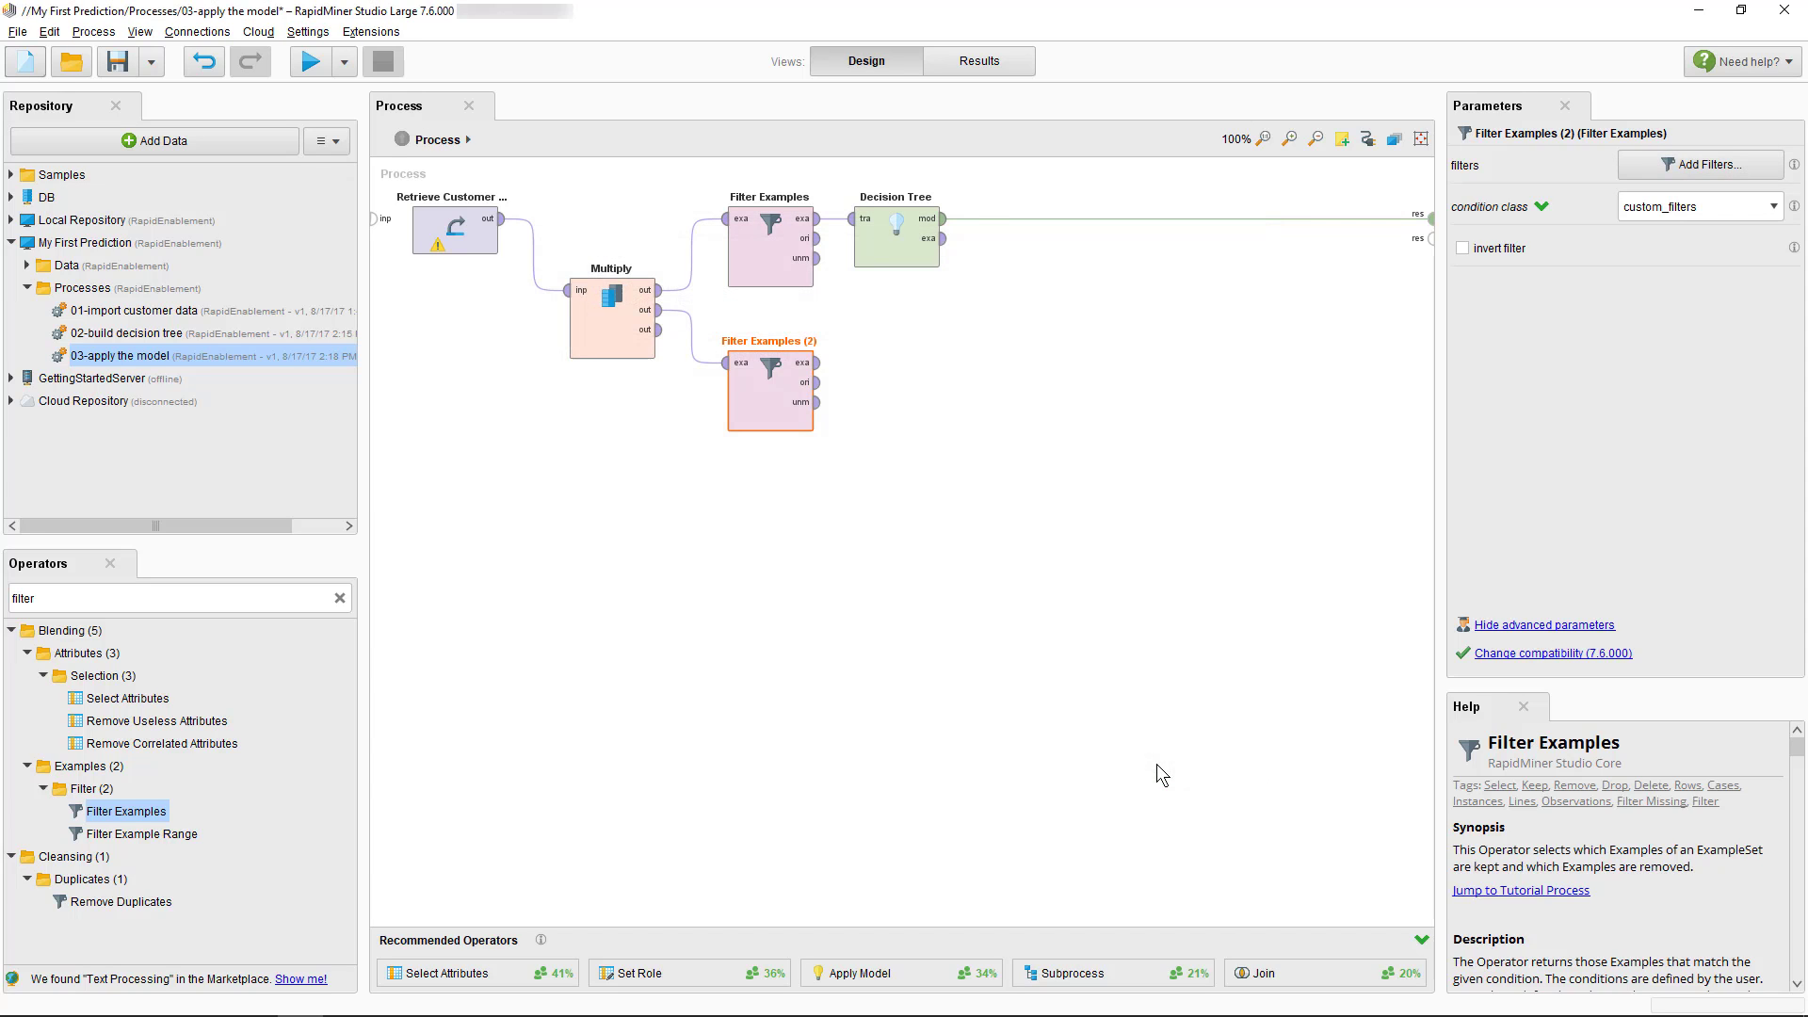
Connect Filter Examples (2)'s exa output to the second res port
{"action": "left_click_drag", "start_coordinate": [815, 363], "coordinate": [1430, 237]}
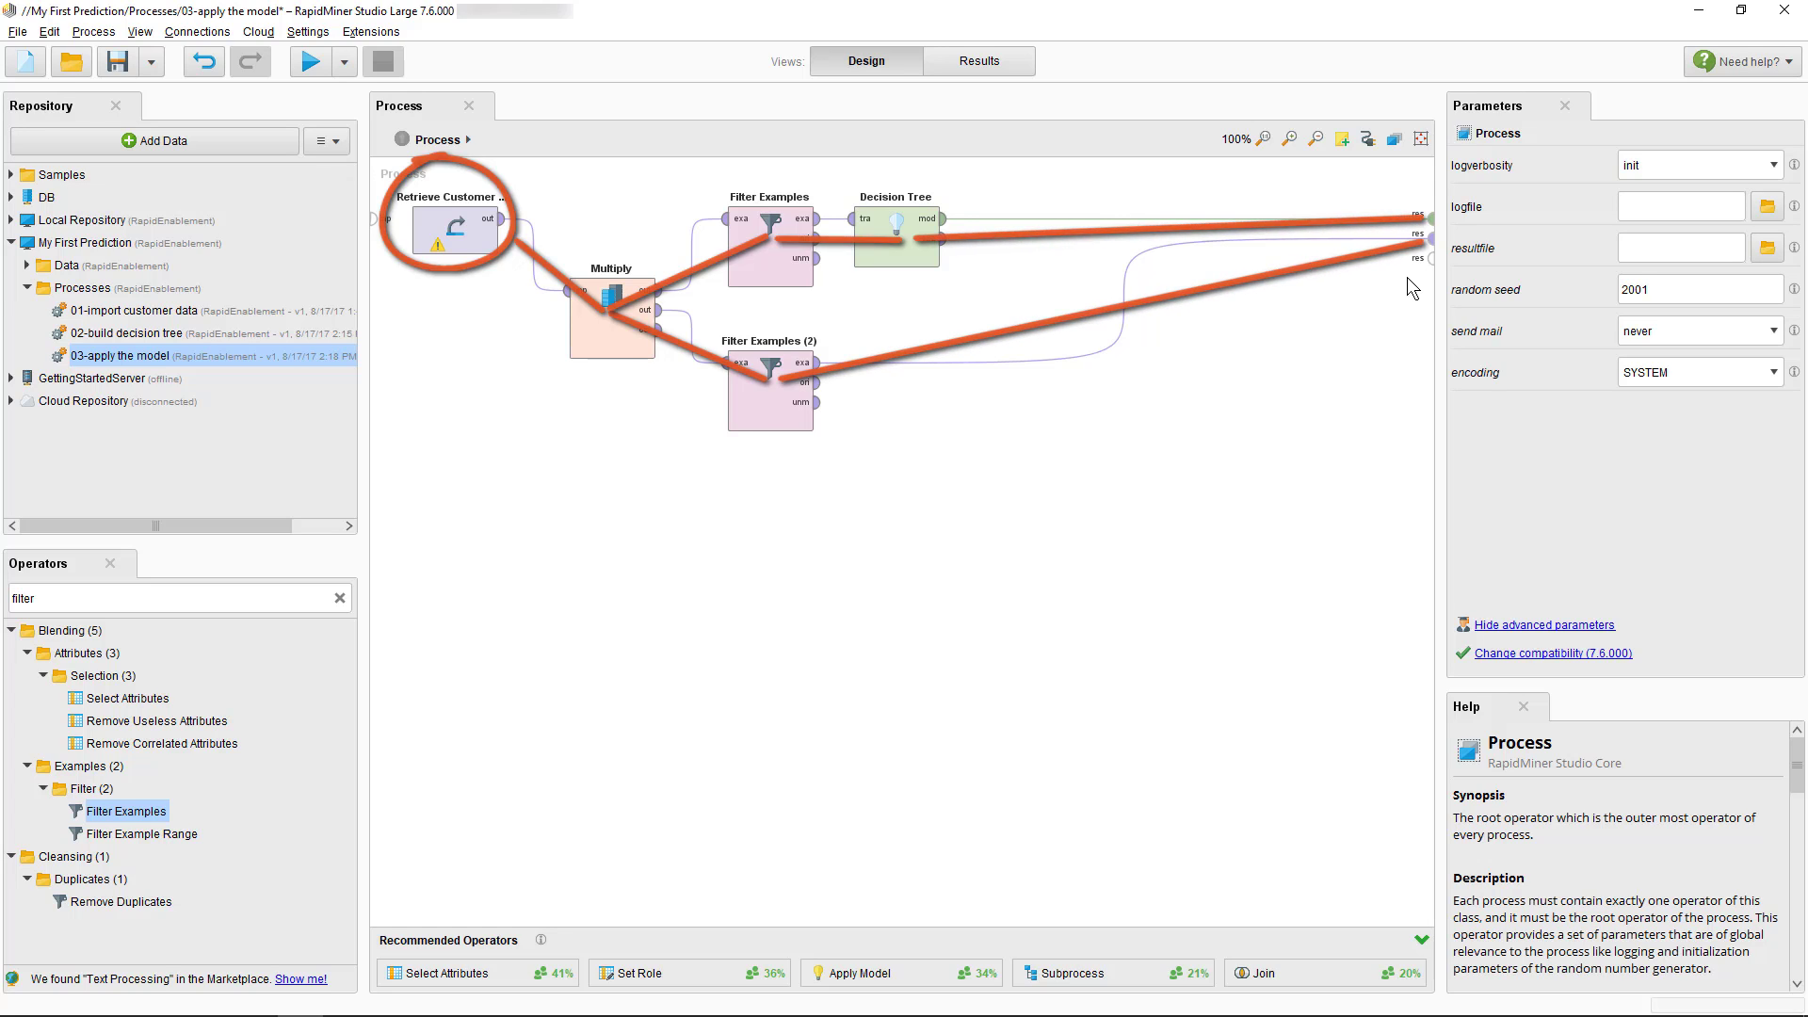
Run the process, view the Decision Tree result tab, then return to Design view
{"action": "left_click", "coordinate": [307, 60]}
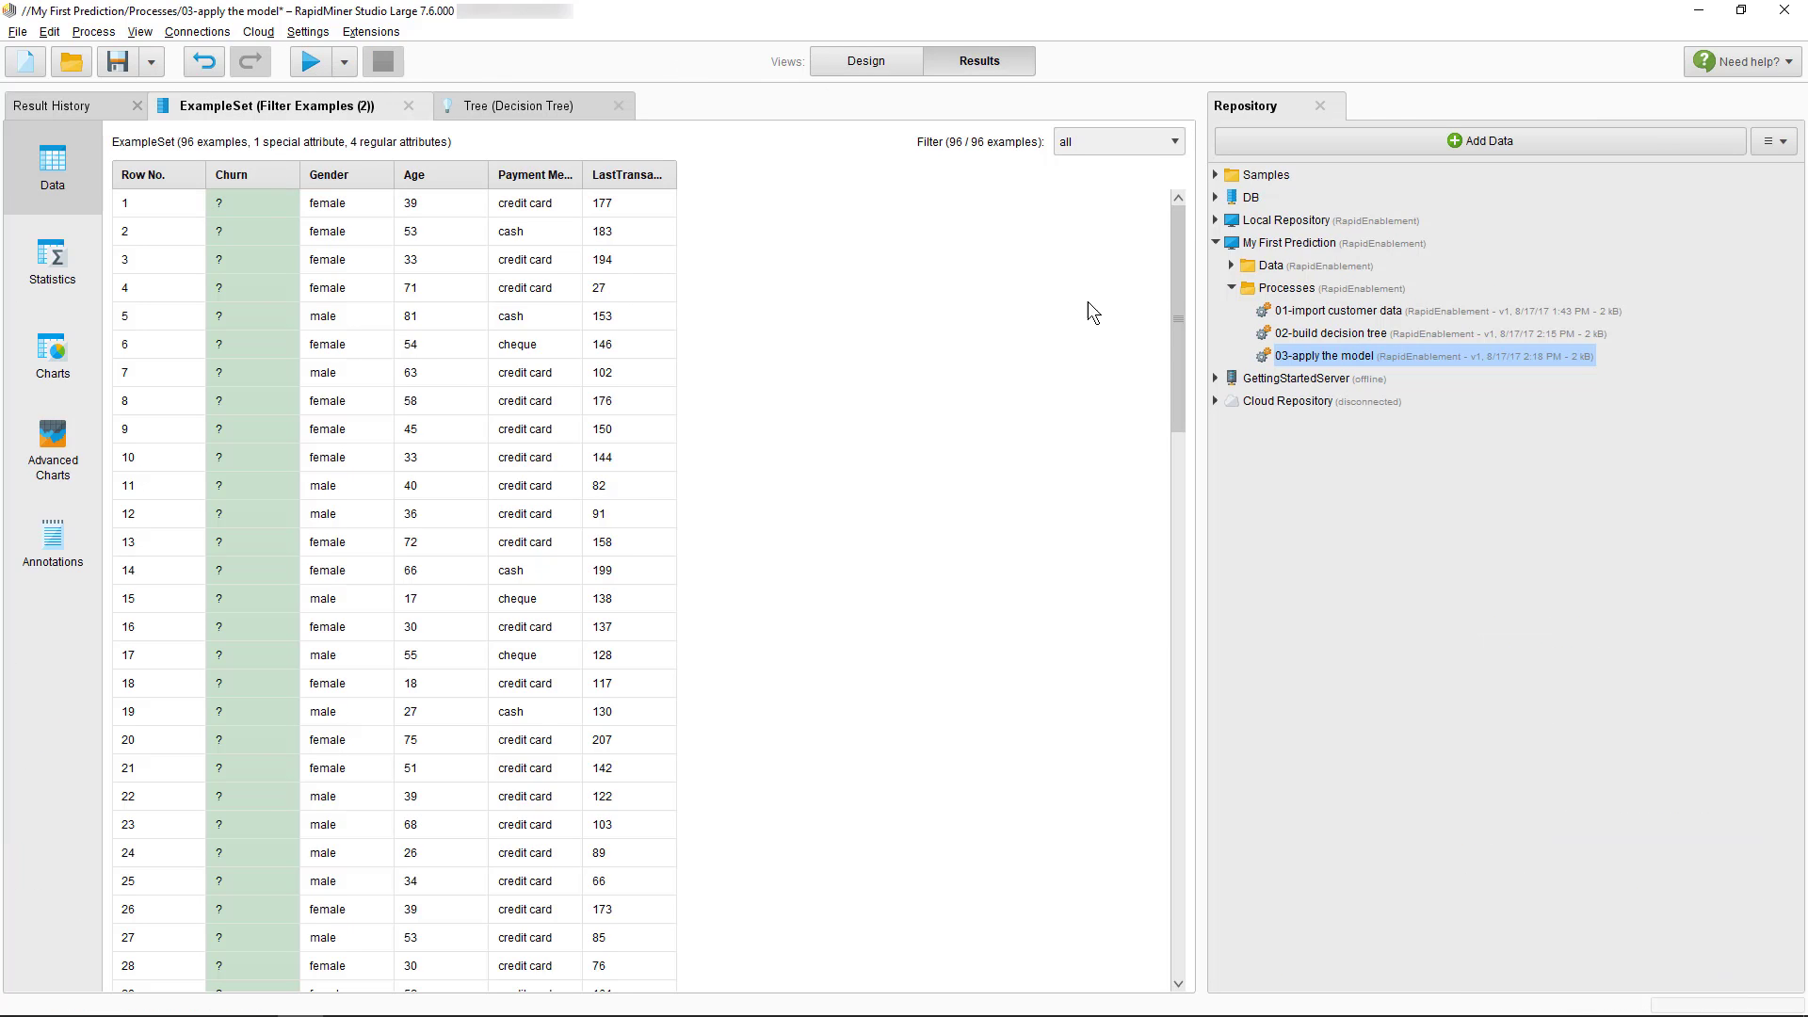
{"action": "mouse_move", "coordinate": [1176, 270]}
{"action": "left_mouse_down"}
{"action": "mouse_move", "coordinate": [1183, 558]}
{"action": "mouse_move", "coordinate": [1157, 857]}
{"action": "mouse_move", "coordinate": [1215, 480]}
{"action": "mouse_move", "coordinate": [1161, 233]}
{"action": "left_mouse_up"}
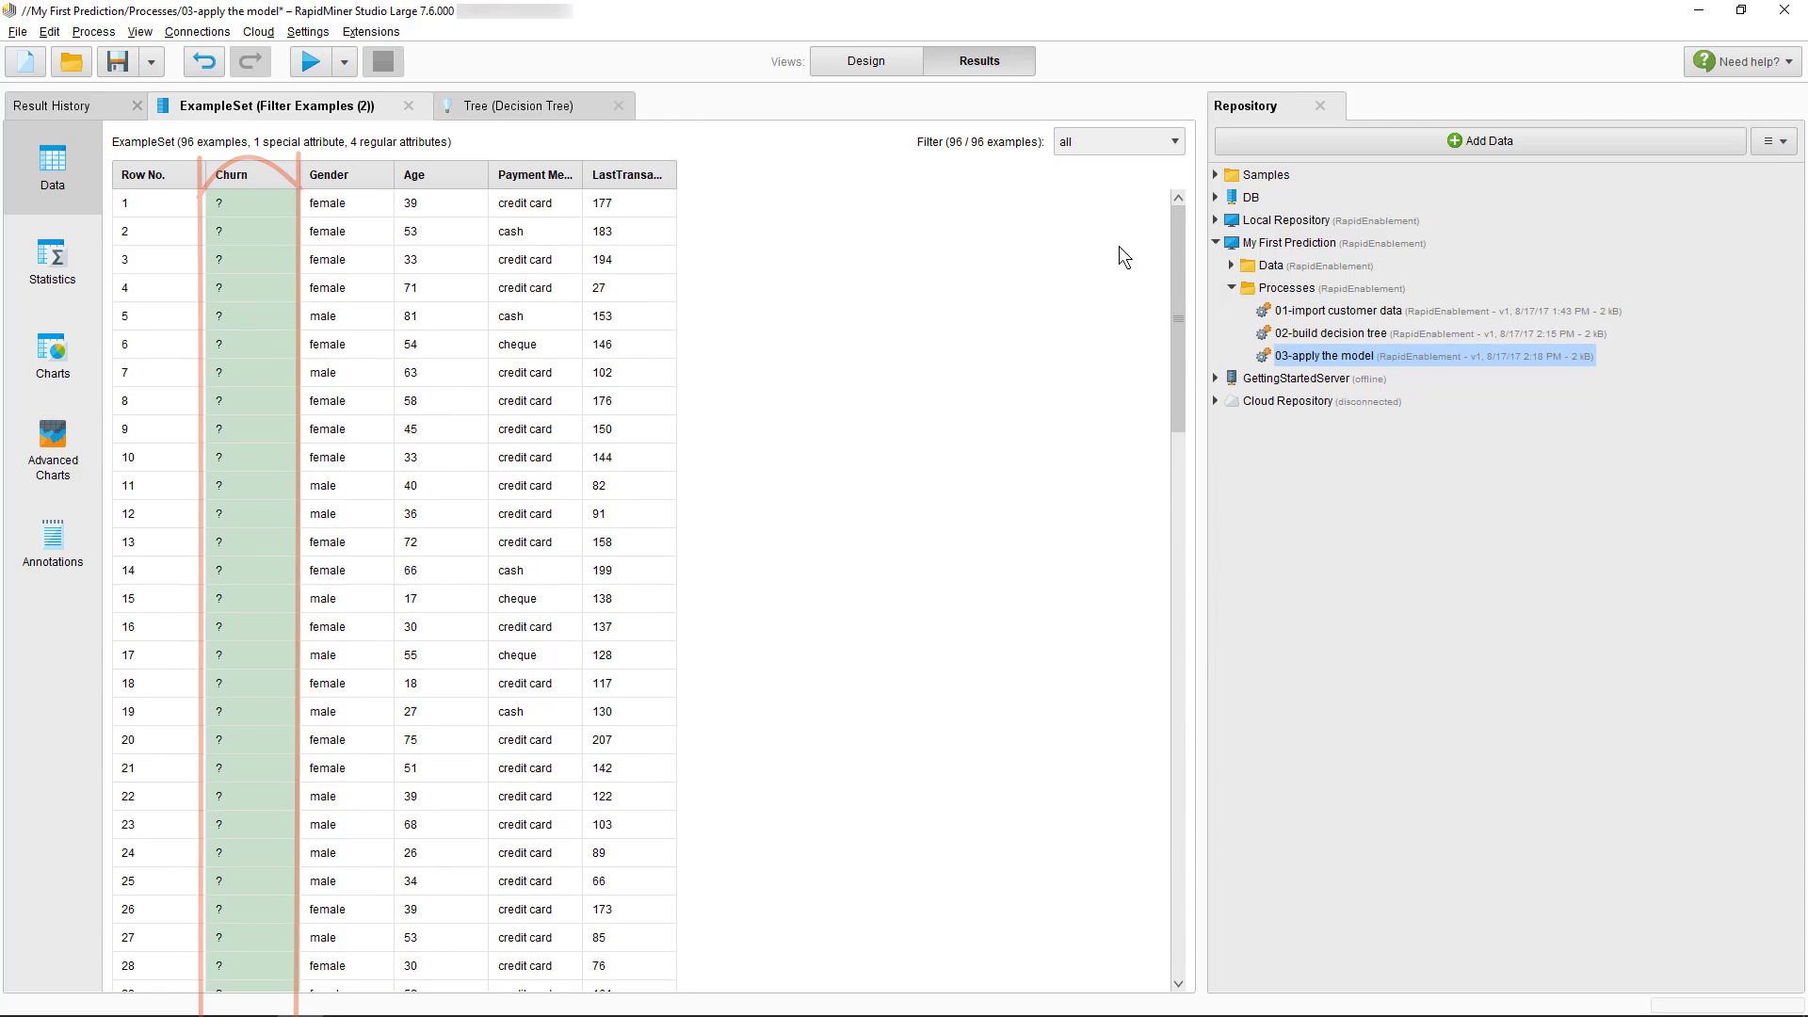
{"action": "left_click", "coordinate": [525, 109]}
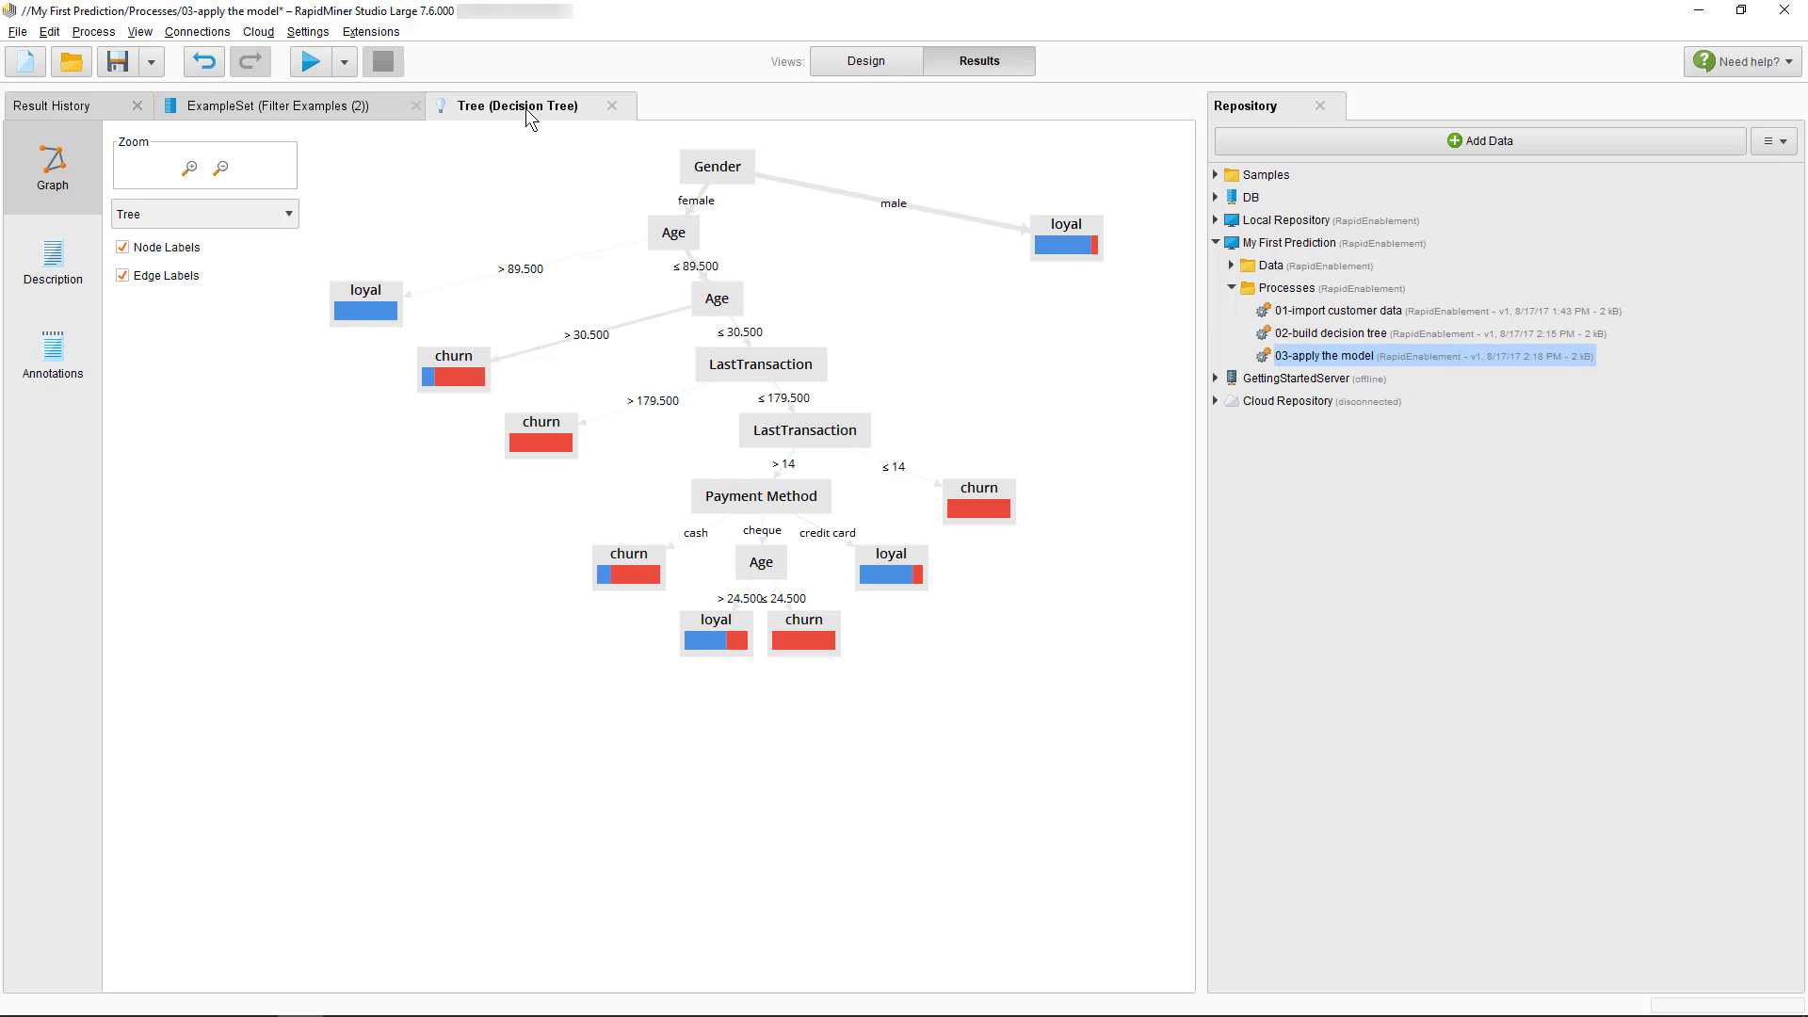
{"action": "left_click", "coordinate": [838, 71]}
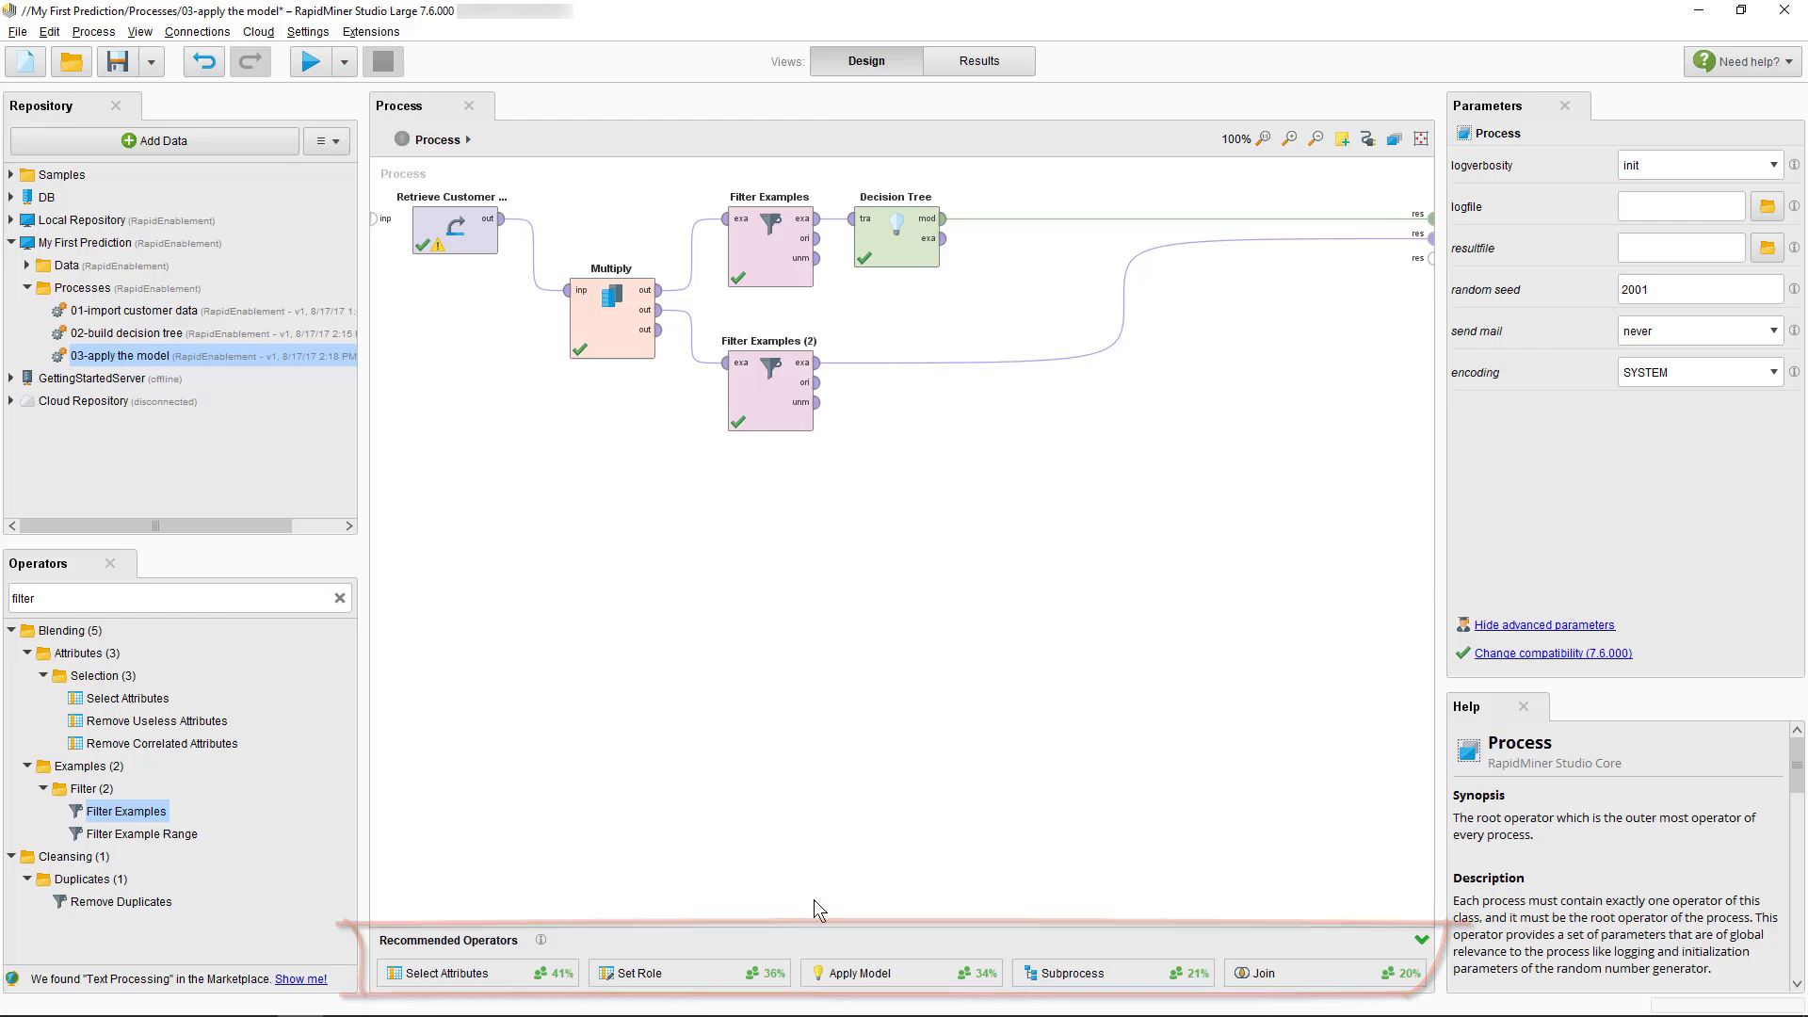
Add Apply Model after the decision tree, feed it Filter Examples (2)'s customers, and view results
{"action": "left_click_drag", "start_coordinate": [832, 974], "coordinate": [1022, 223]}
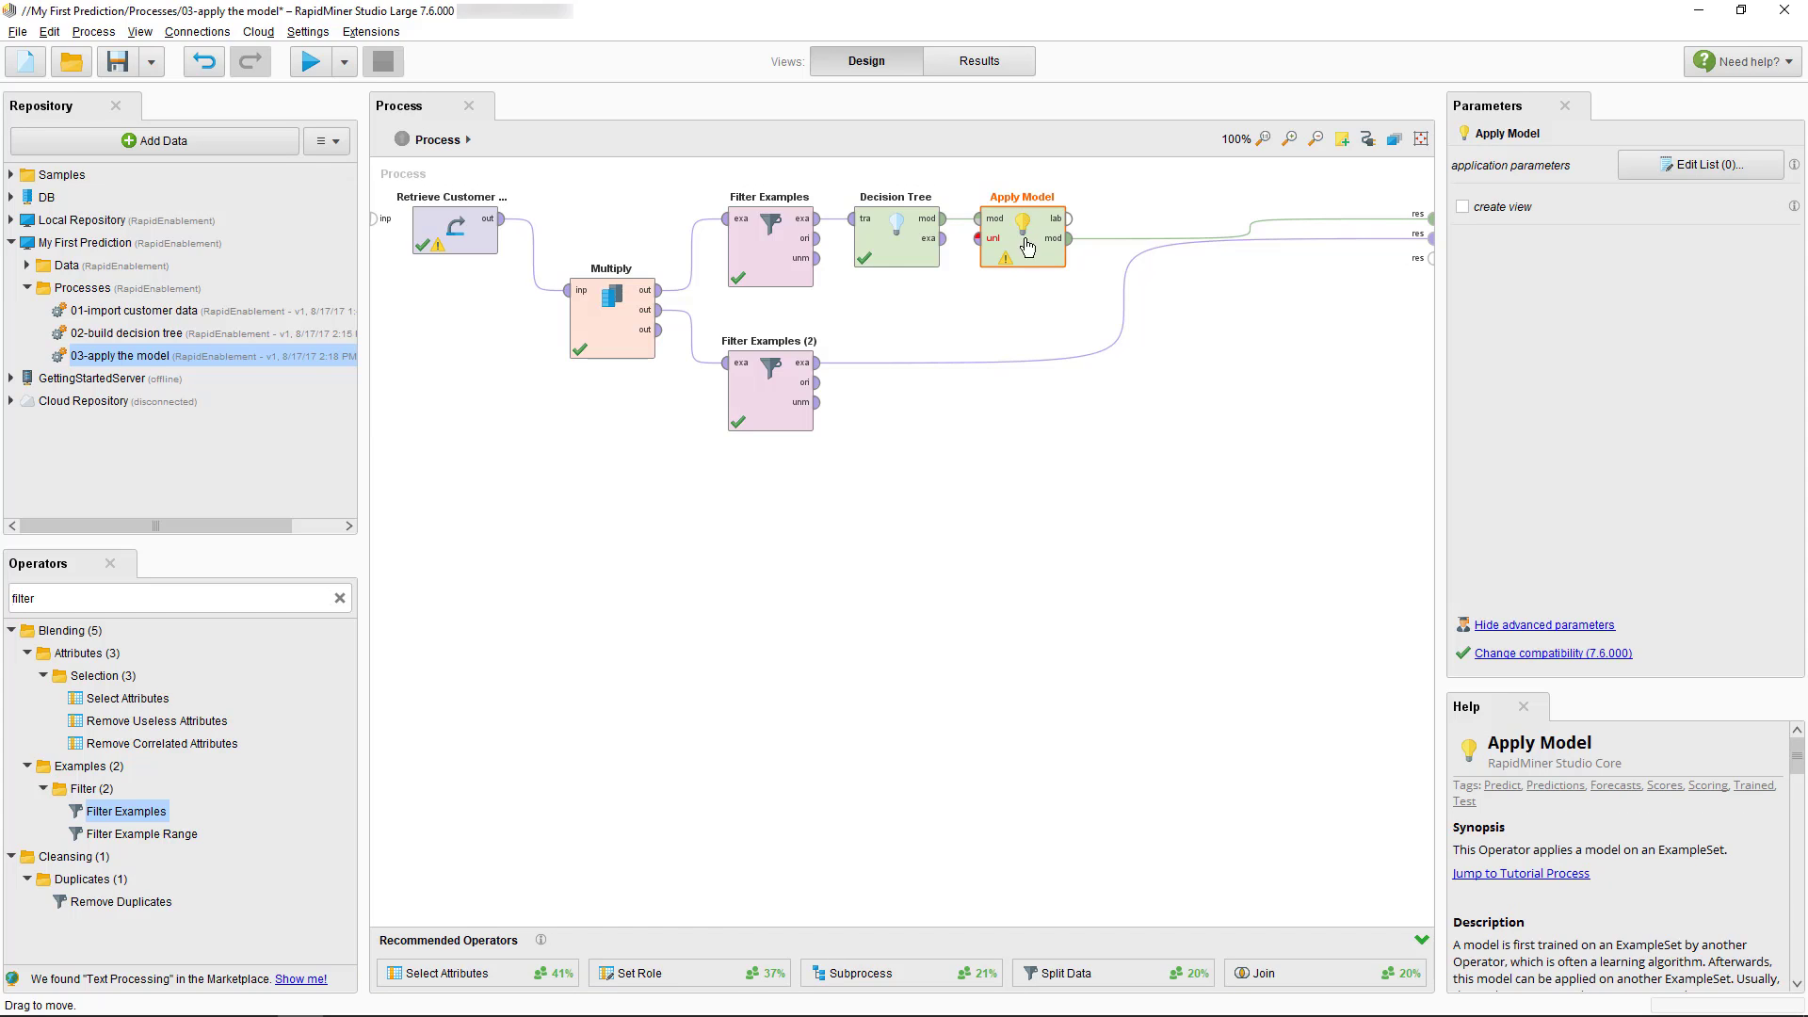
{"action": "left_click_drag", "start_coordinate": [1023, 221], "coordinate": [1077, 365]}
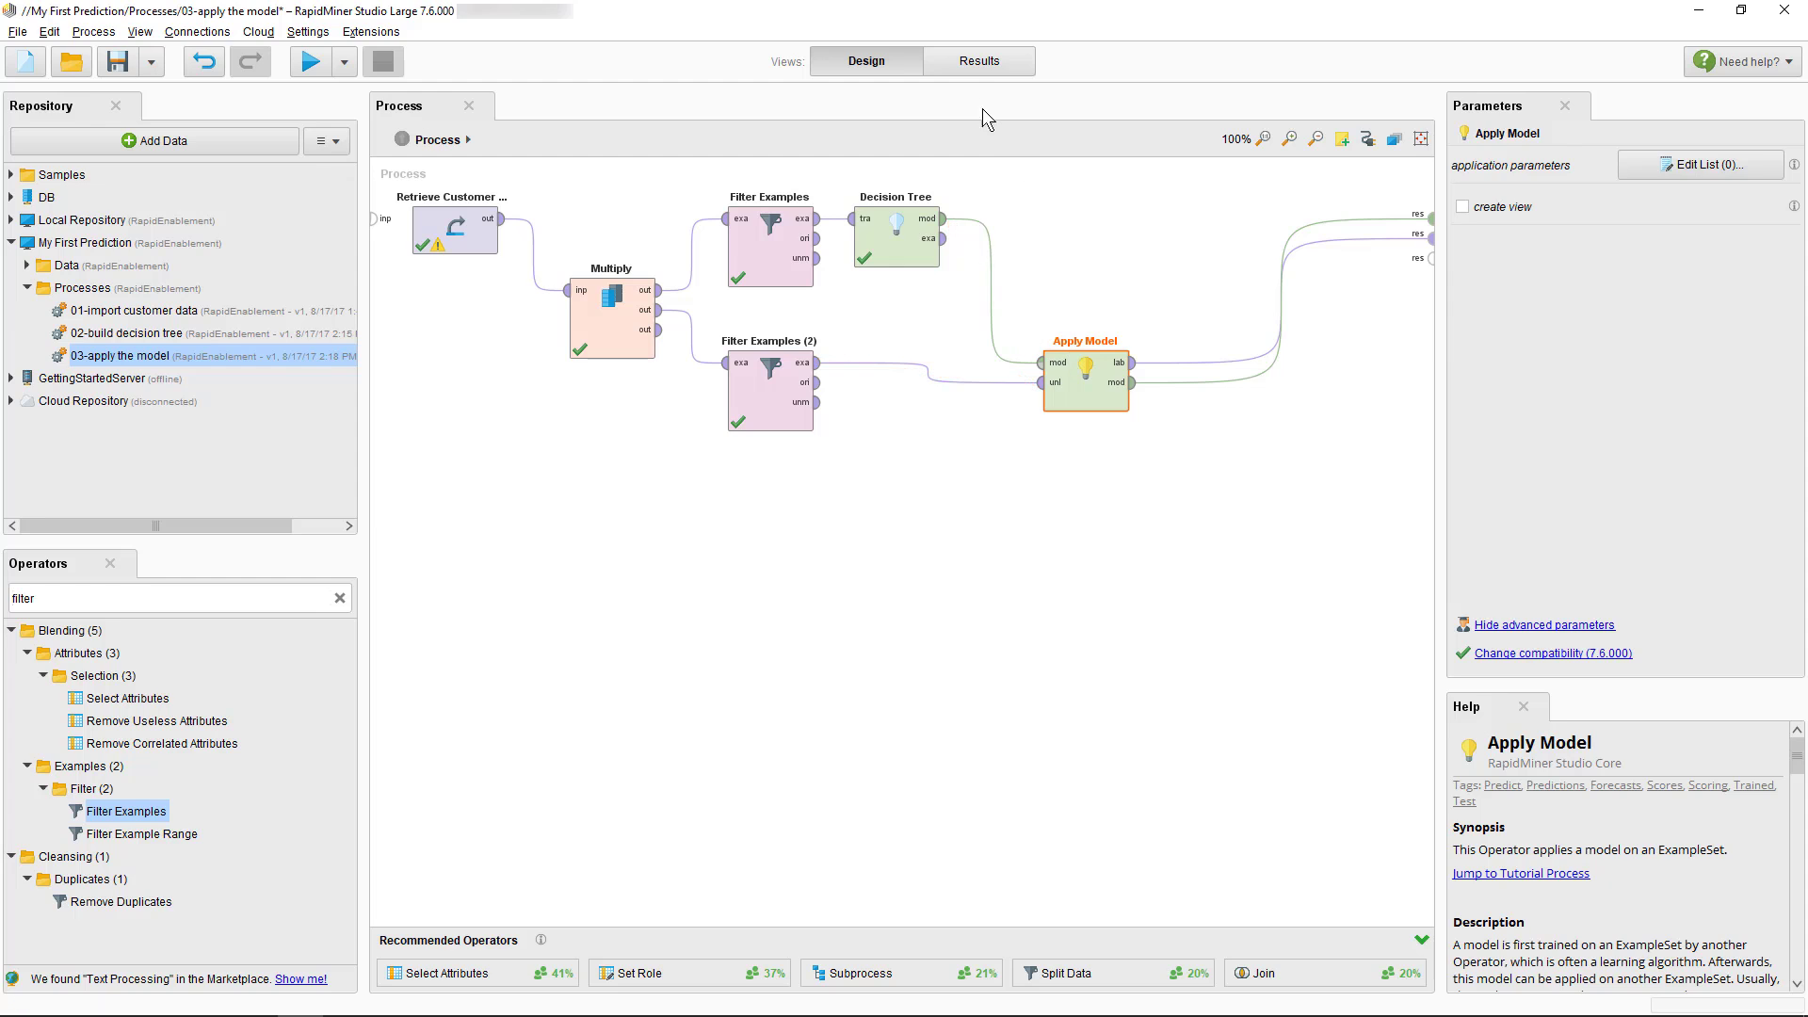
{"action": "left_click", "coordinate": [973, 66]}
{"action": "left_click", "coordinate": [337, 106]}
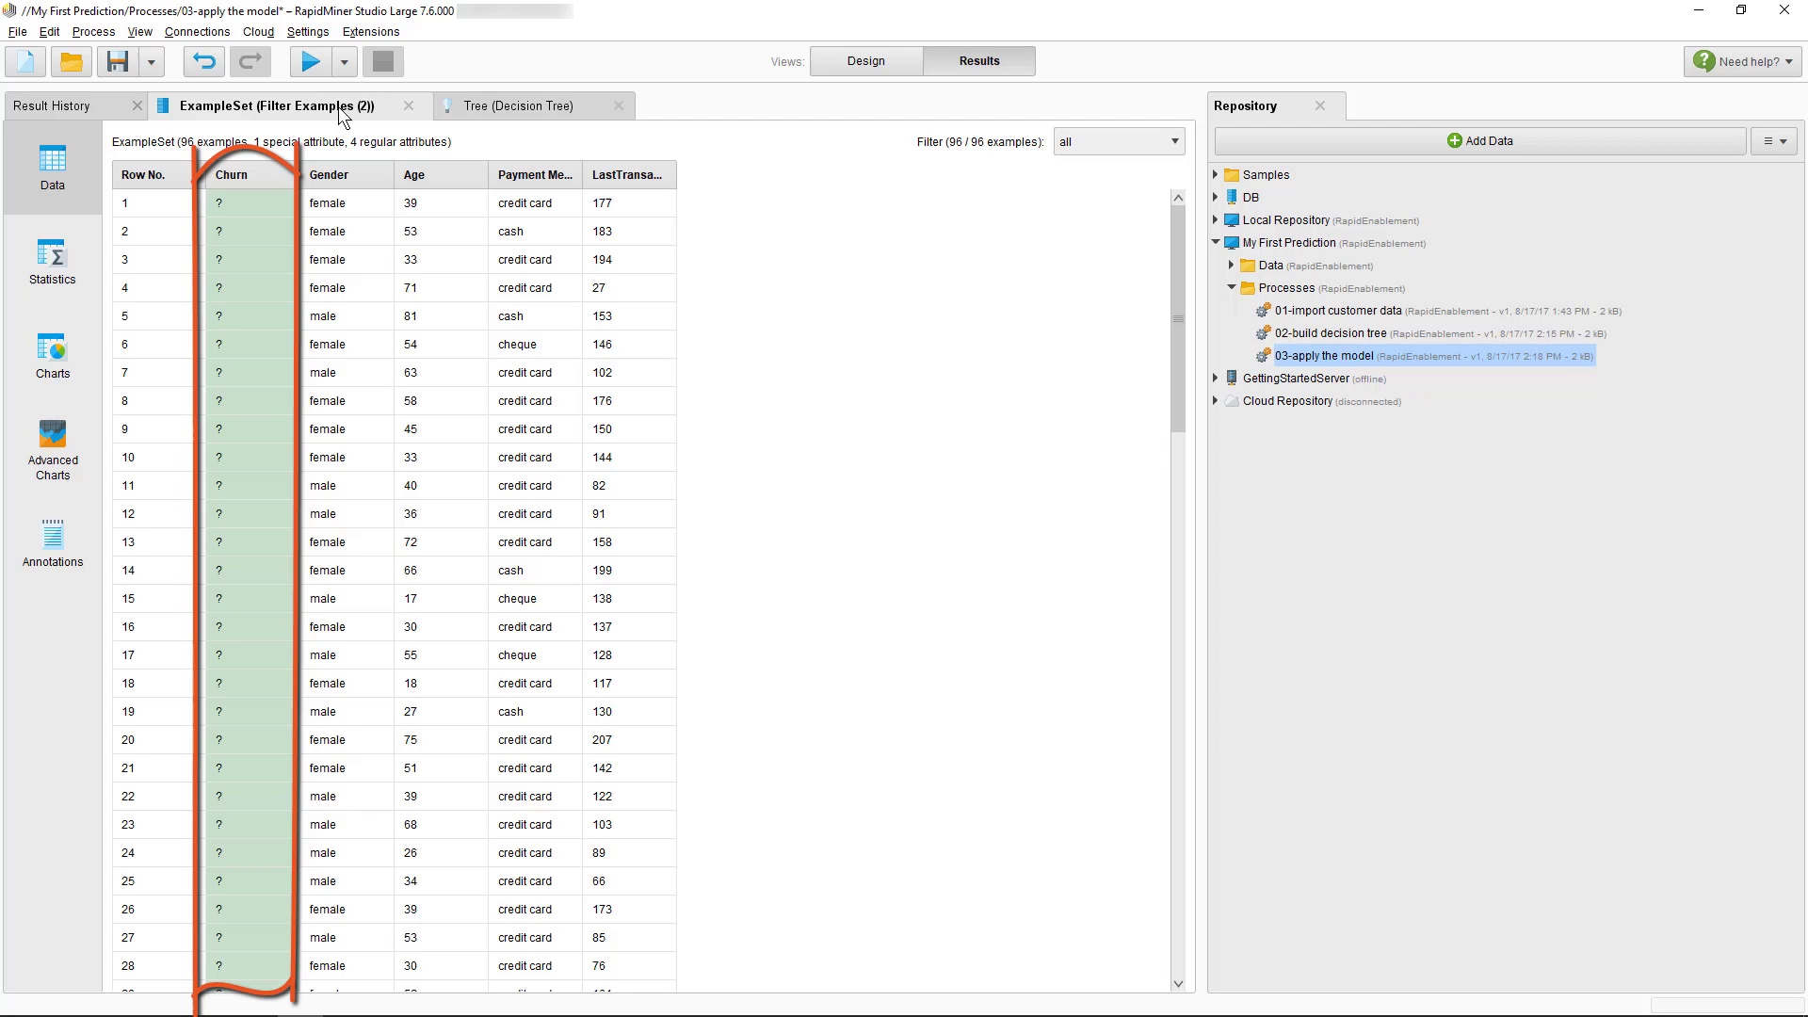
Return to the Design view to see the workflow with Apply Model's outputs wired to results
{"action": "left_click", "coordinate": [843, 68]}
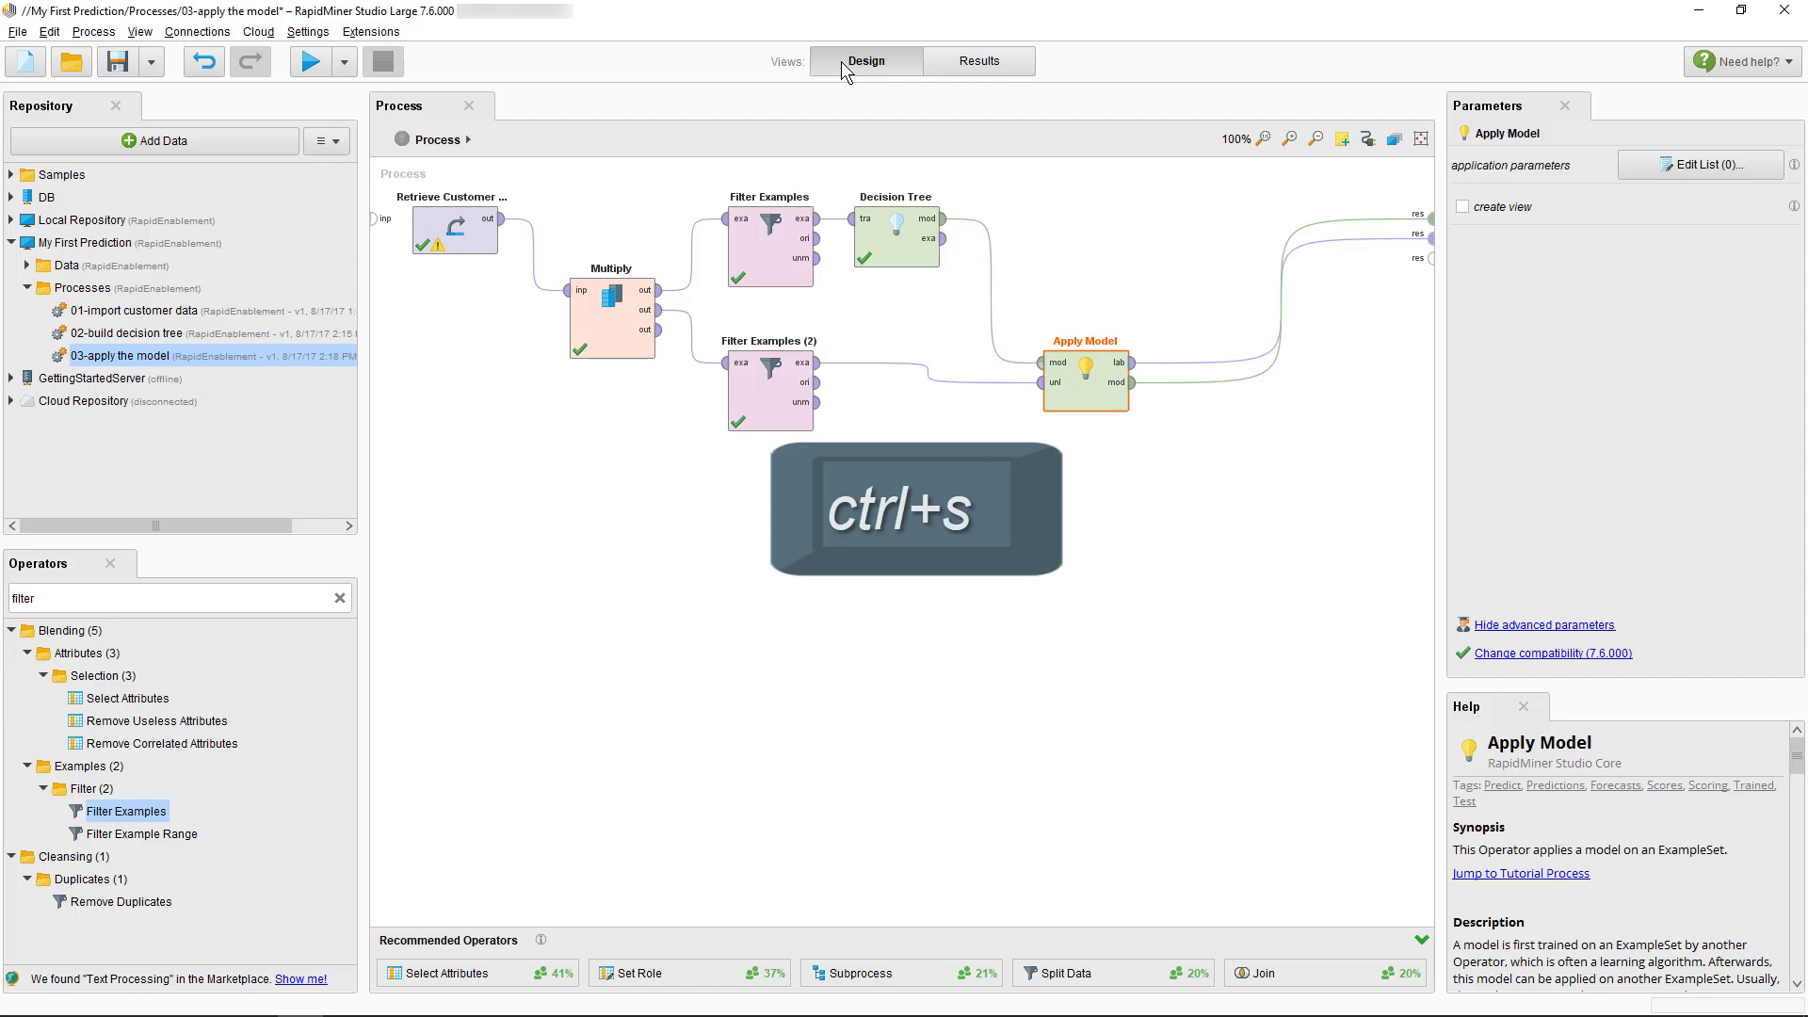
Save the '03-apply the model' process with Ctrl+S
{"action": "key", "text": "ctrl+s"}
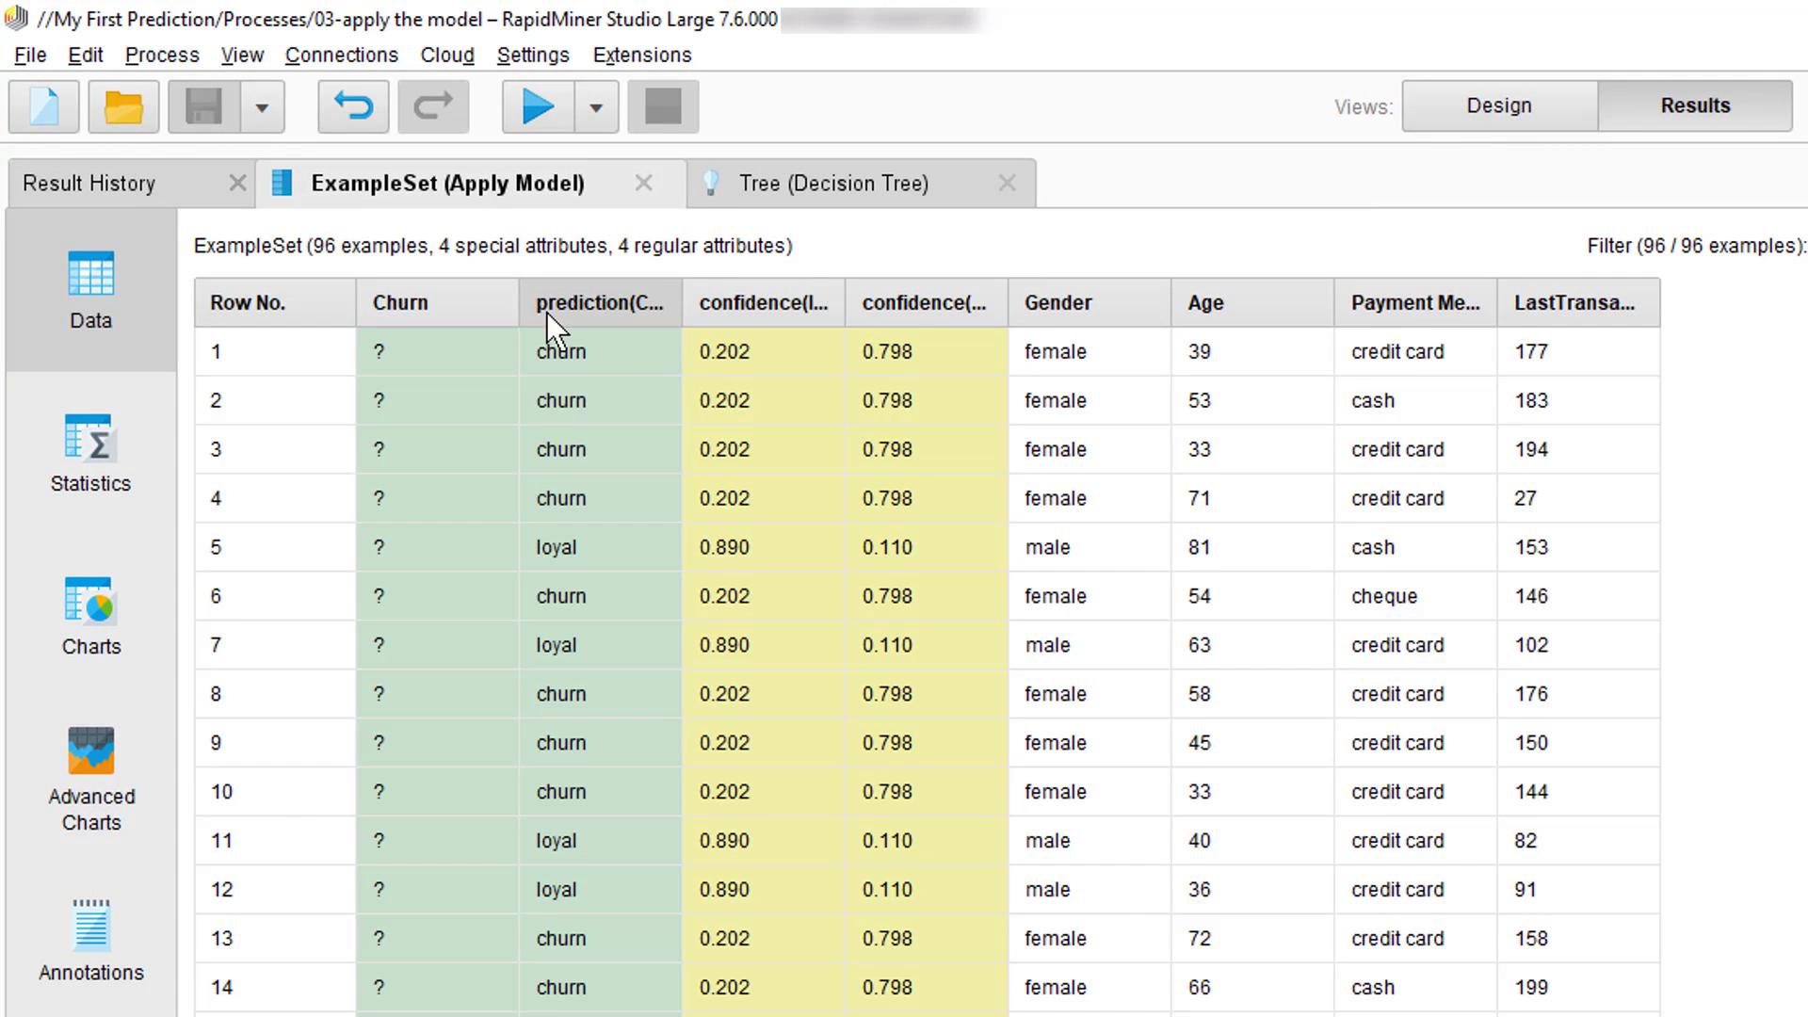
Narrow the Churn column and widen the prediction(Churn), confidence(loyal) and confidence(churn) columns
{"action": "left_click_drag", "start_coordinate": [519, 312], "coordinate": [468, 311]}
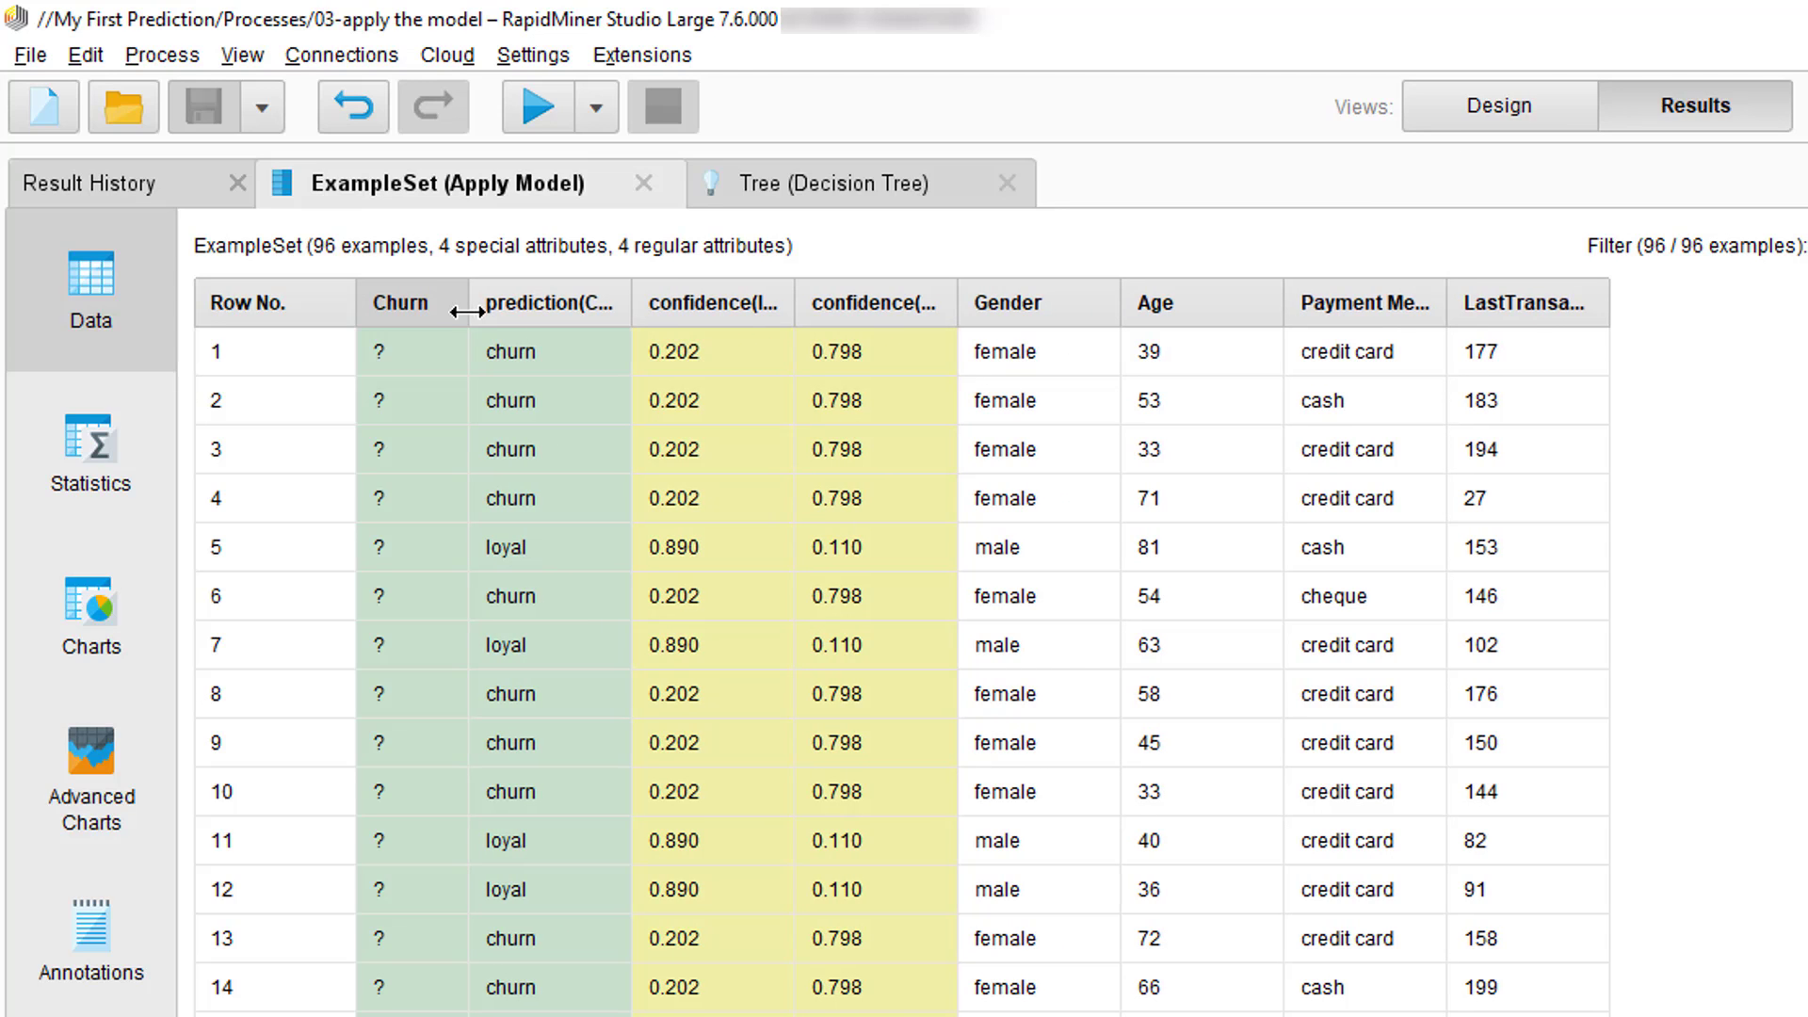
{"action": "left_click_drag", "start_coordinate": [635, 303], "coordinate": [673, 302]}
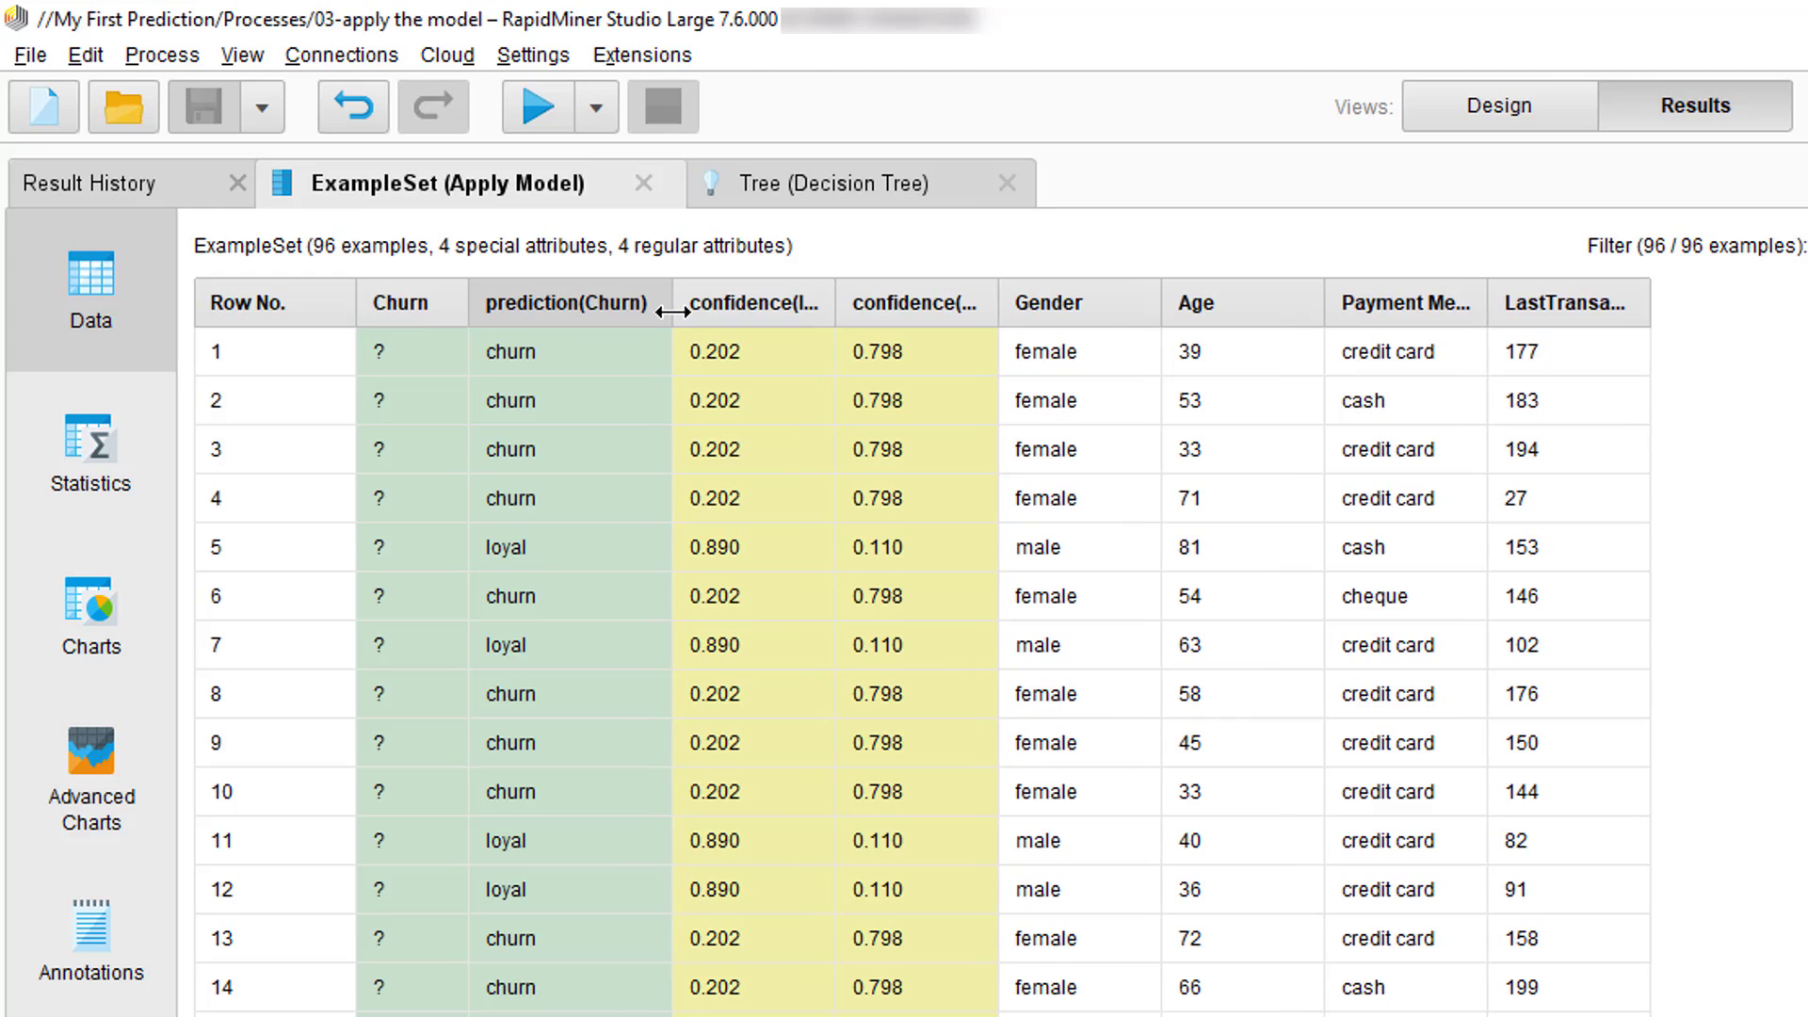
{"action": "left_click_drag", "start_coordinate": [836, 304], "coordinate": [869, 302]}
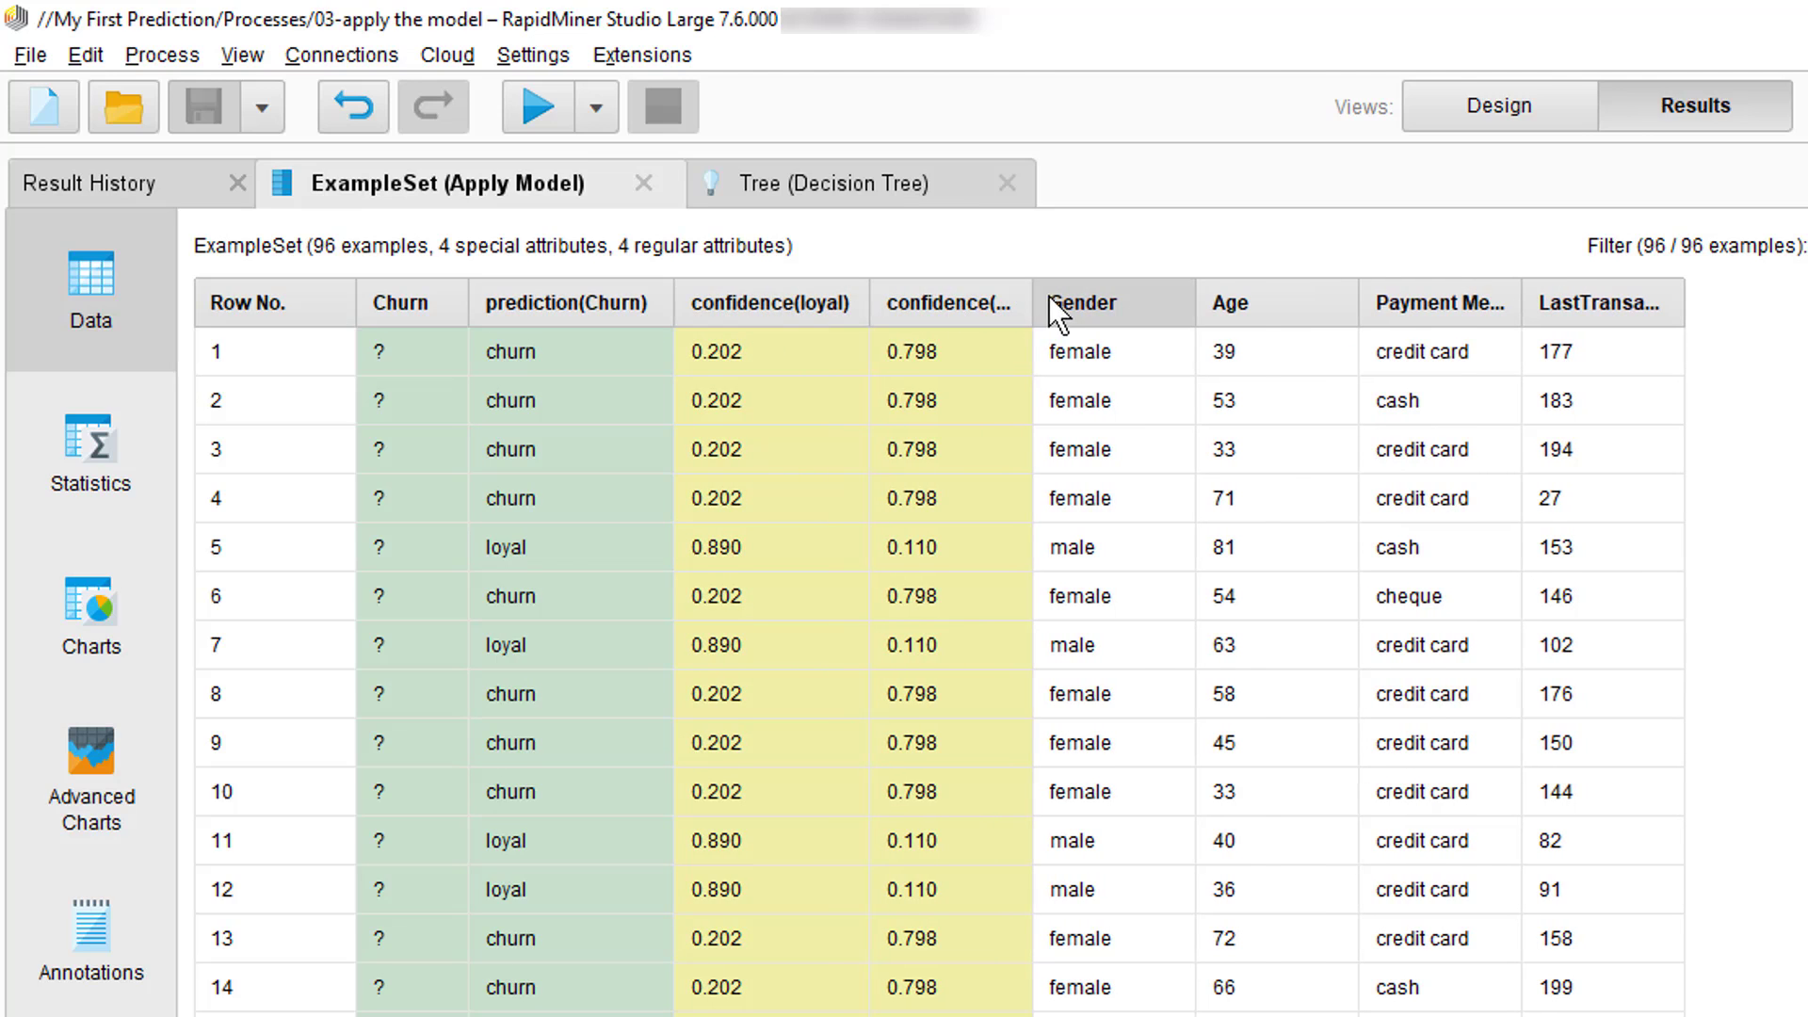
{"action": "left_click_drag", "start_coordinate": [1033, 303], "coordinate": [1102, 302]}
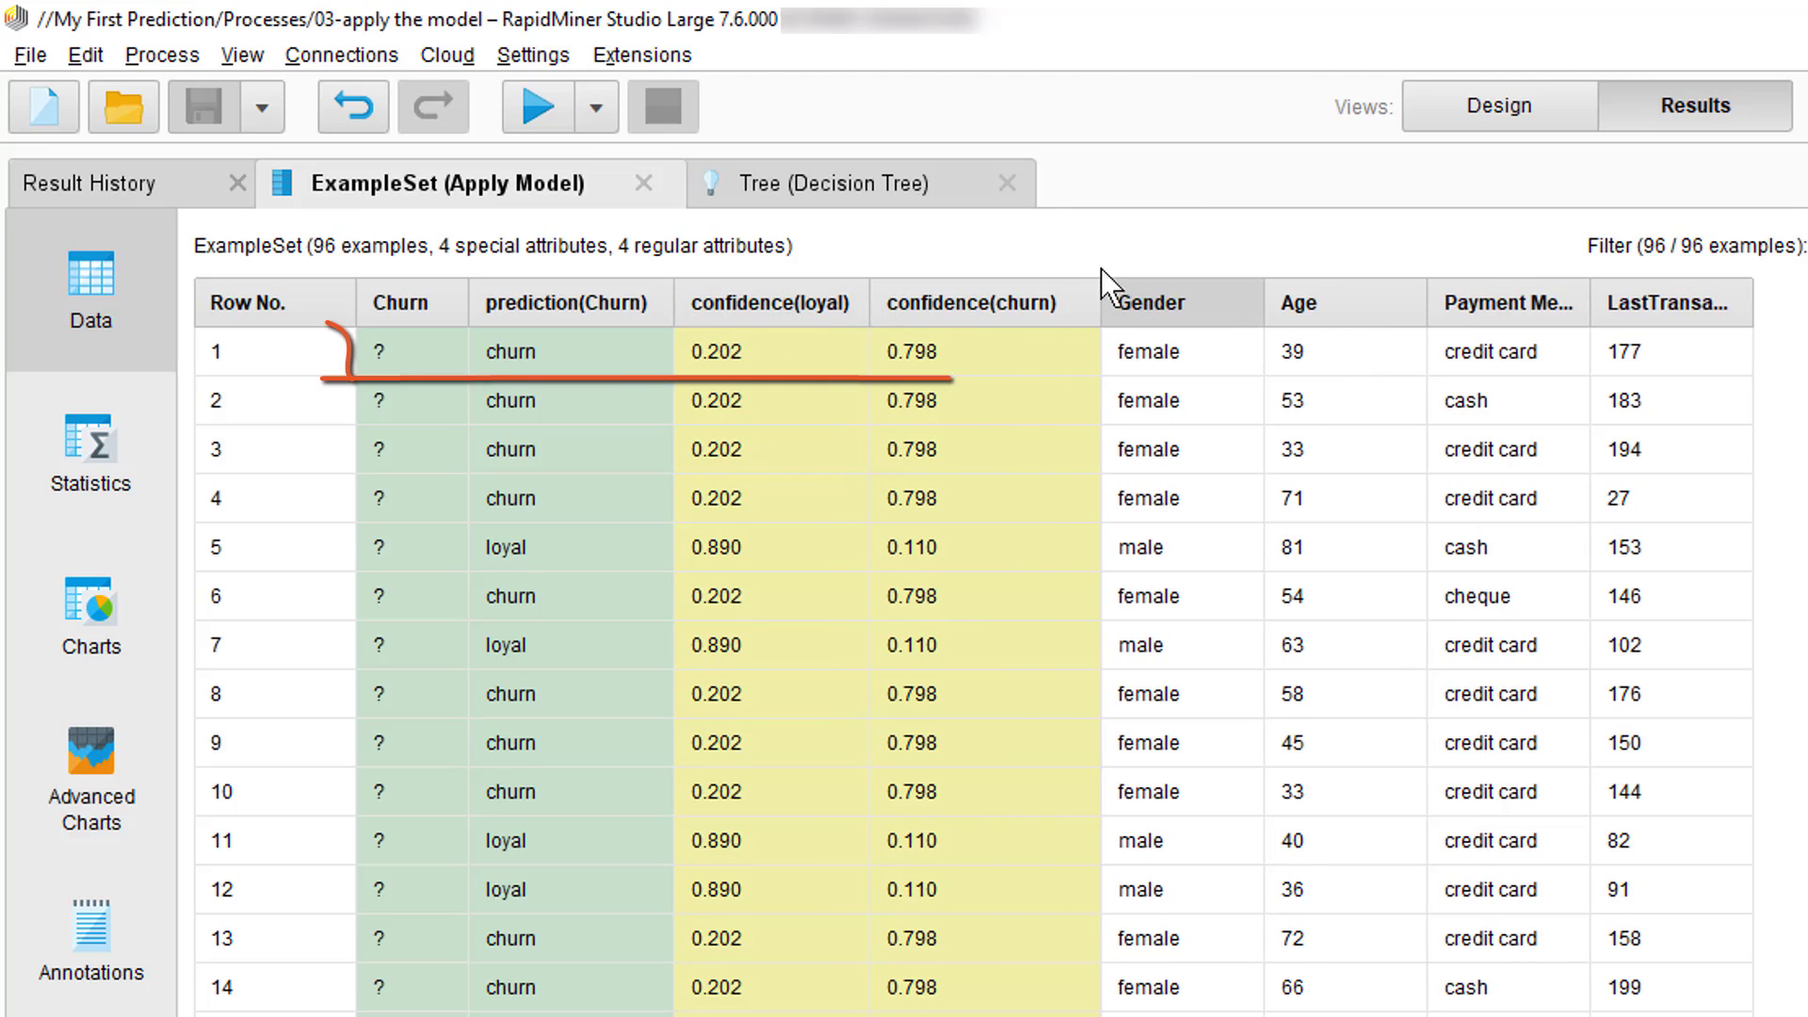